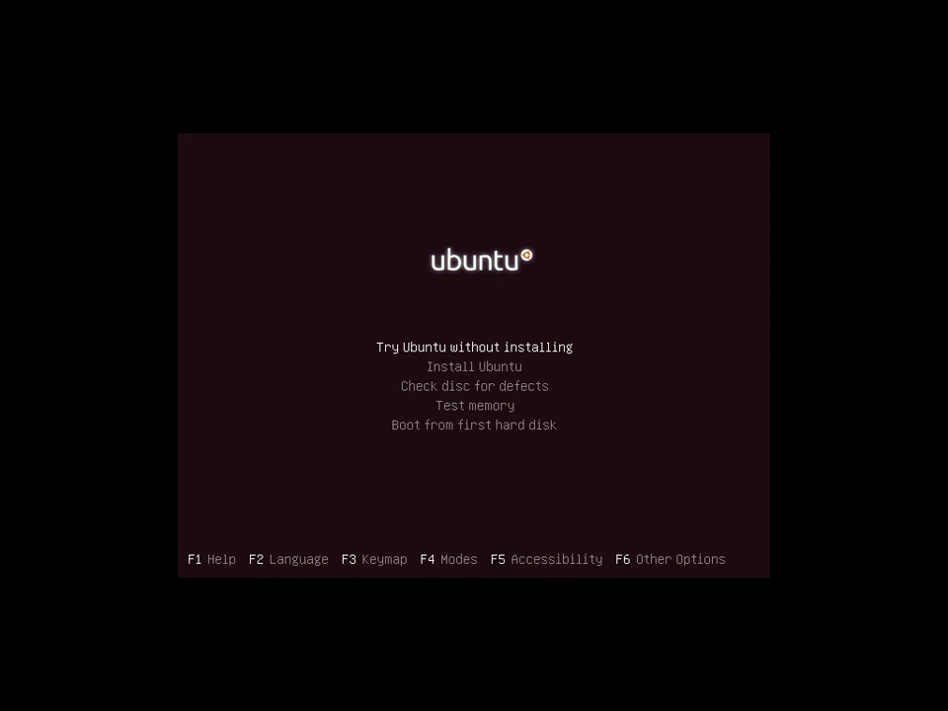
Boot into the live session with 'Try Ubuntu without installing'.
key(Return)
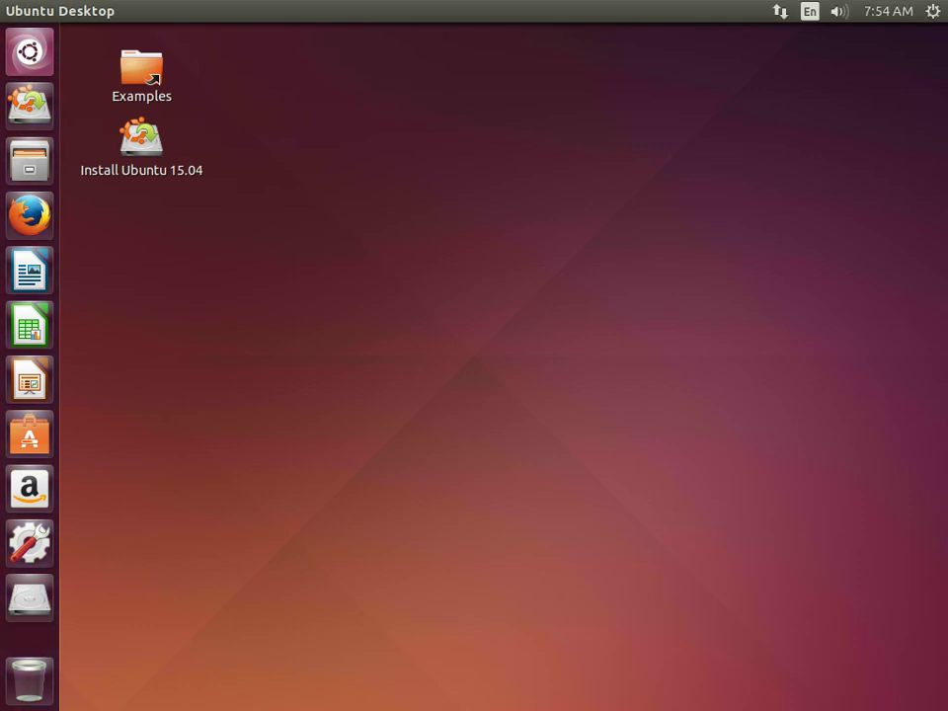
Launch Terminal by searching 'ter' in the Dash.
key(super)
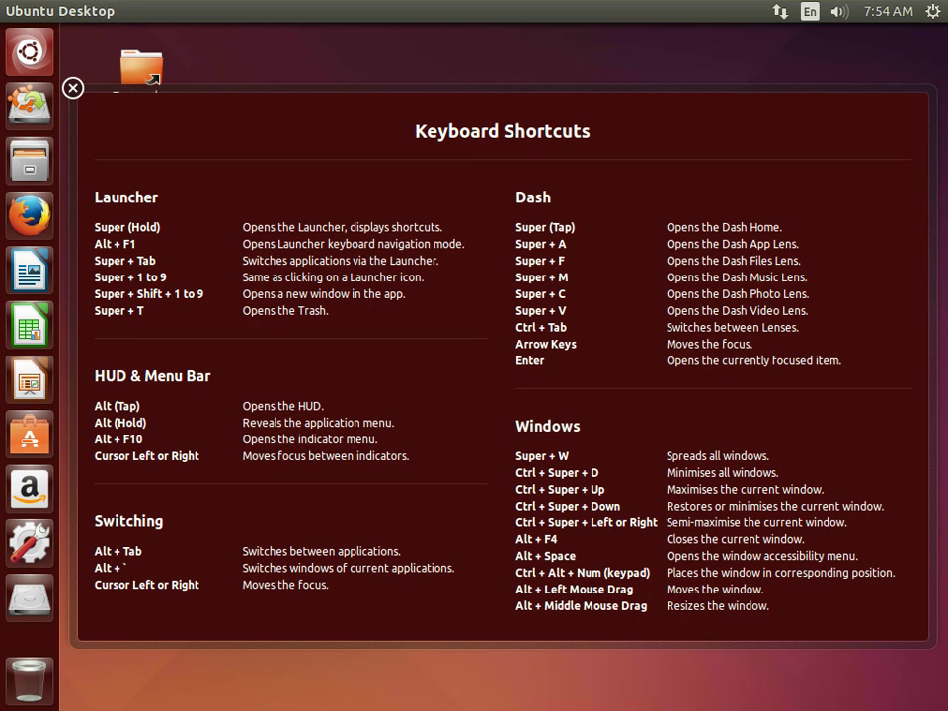
click(72, 88)
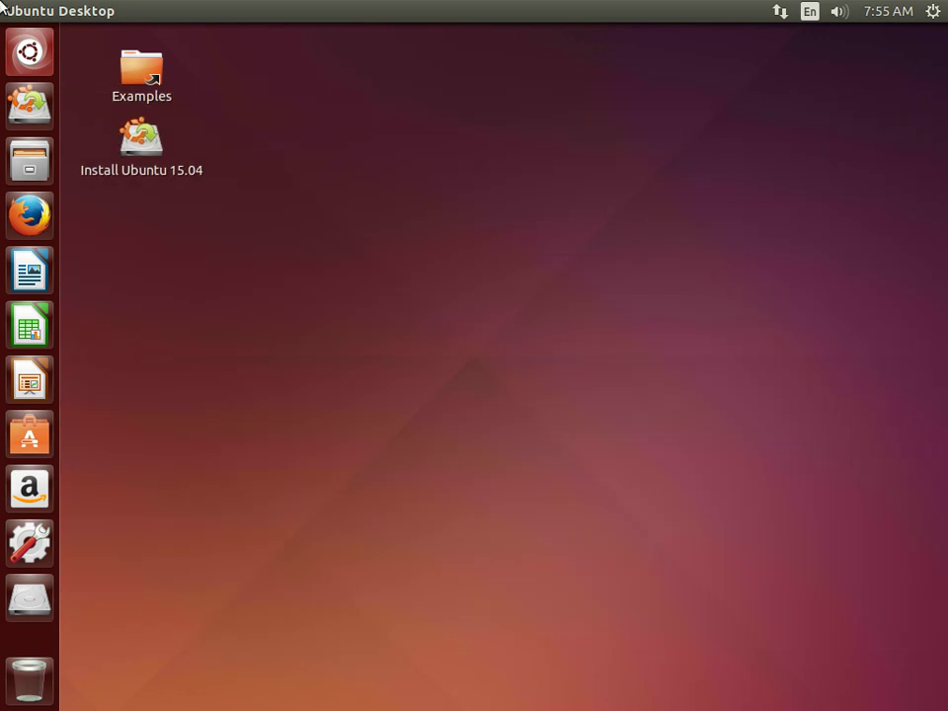
click(38, 45)
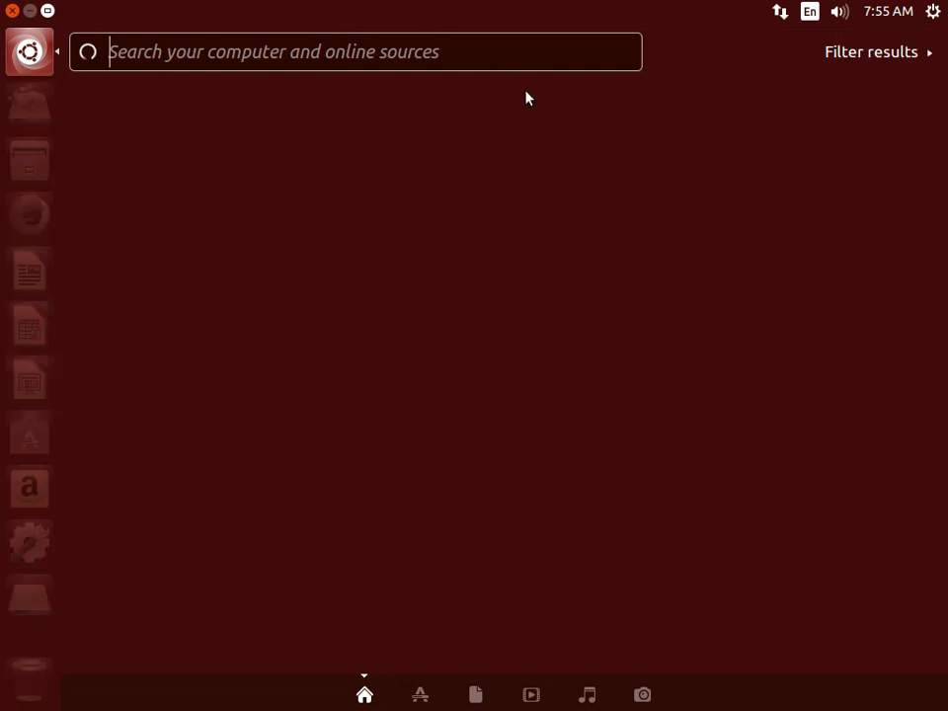
text(ter)
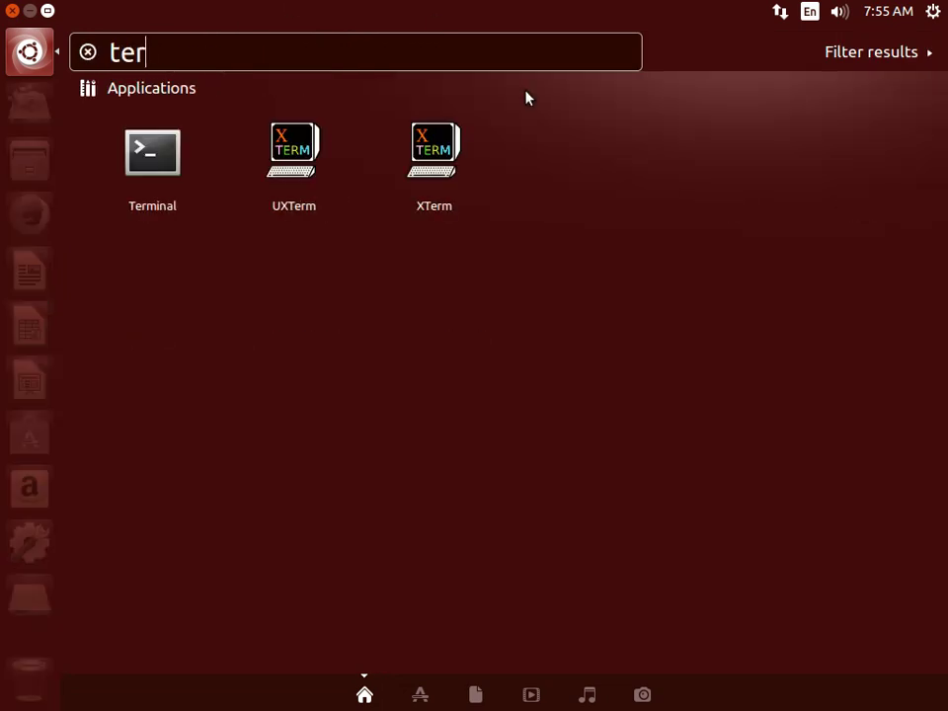
click(146, 166)
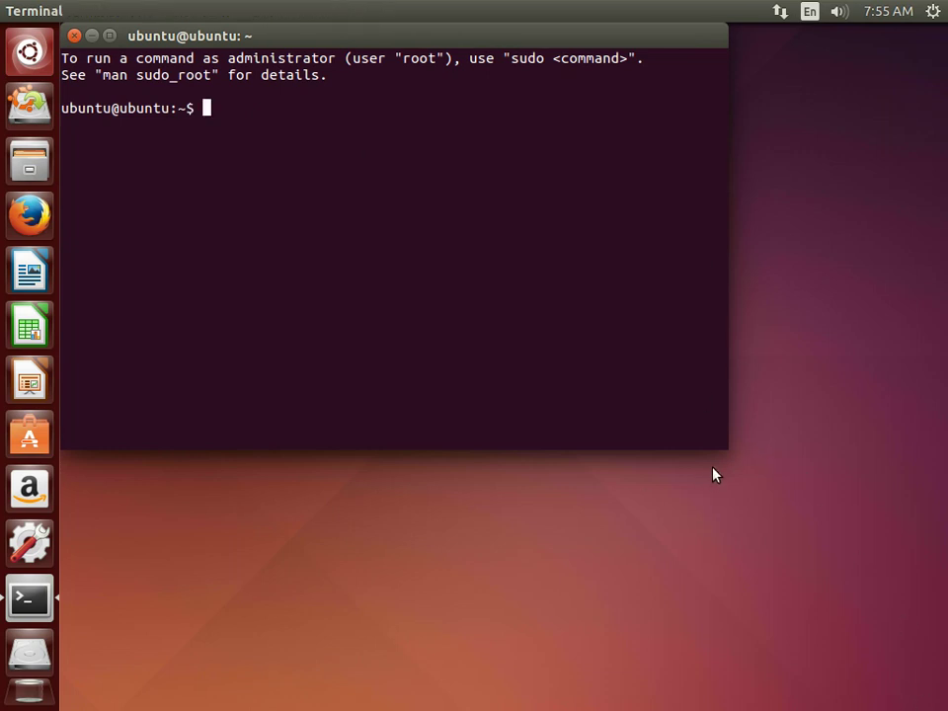
Enlarge the Terminal window until it fills the whole screen.
drag(726, 446, 926, 678)
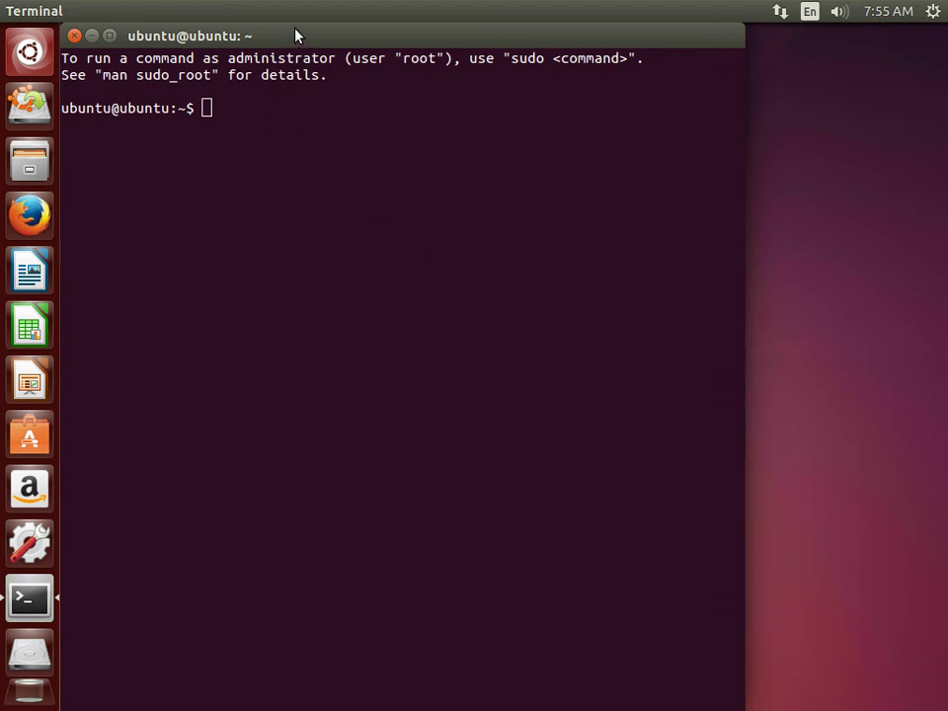
click(108, 36)
click(109, 47)
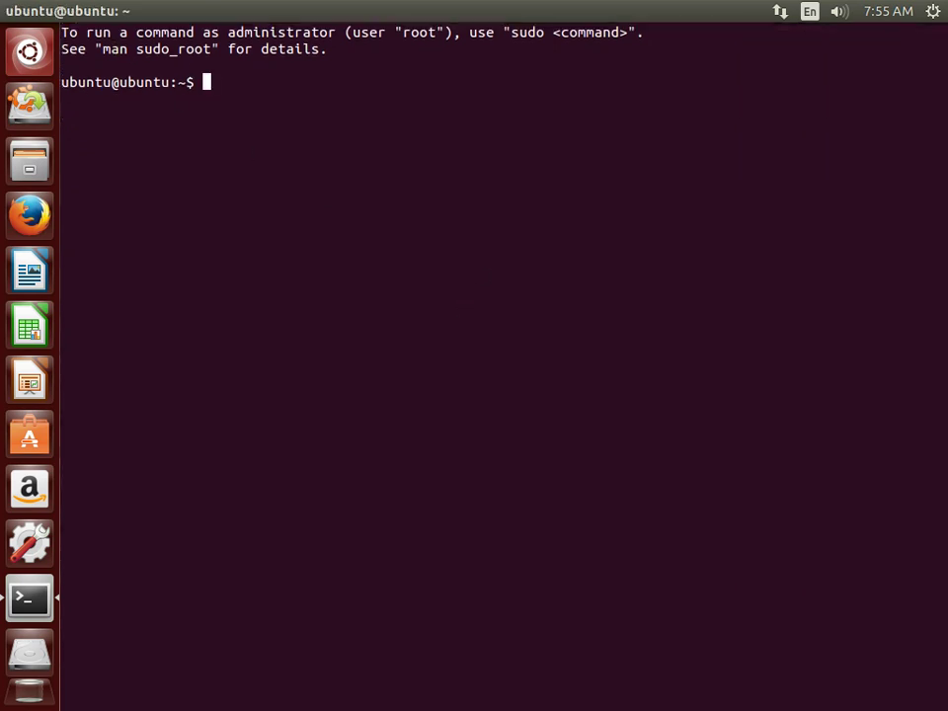
Run uname -a to show kernel 3.16.0-24-generic and open the system Details overview.
text(uname -a)
key(Return)
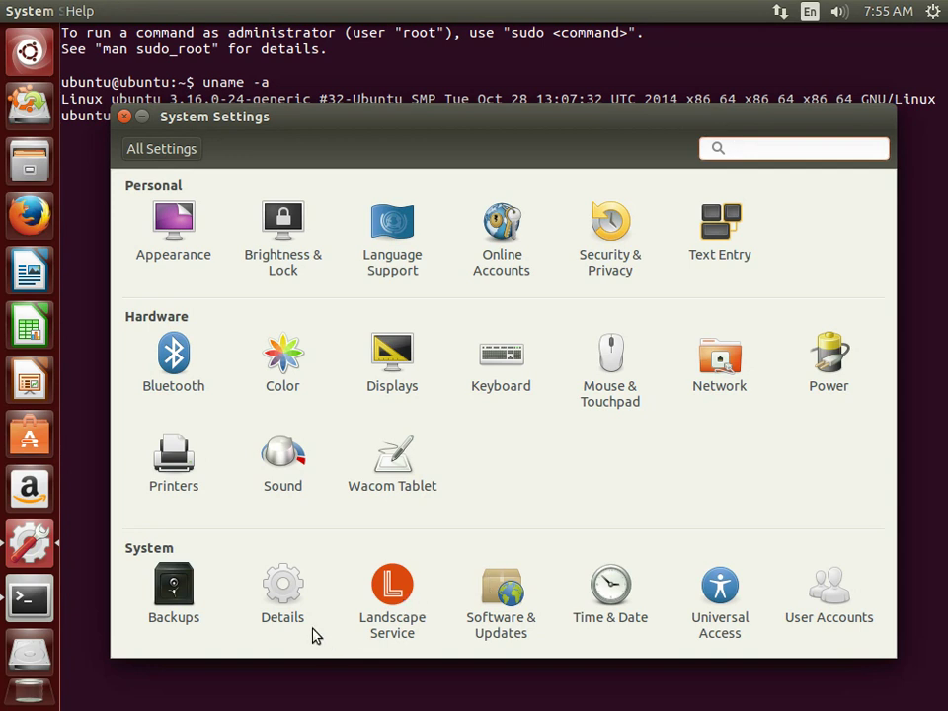
click(286, 591)
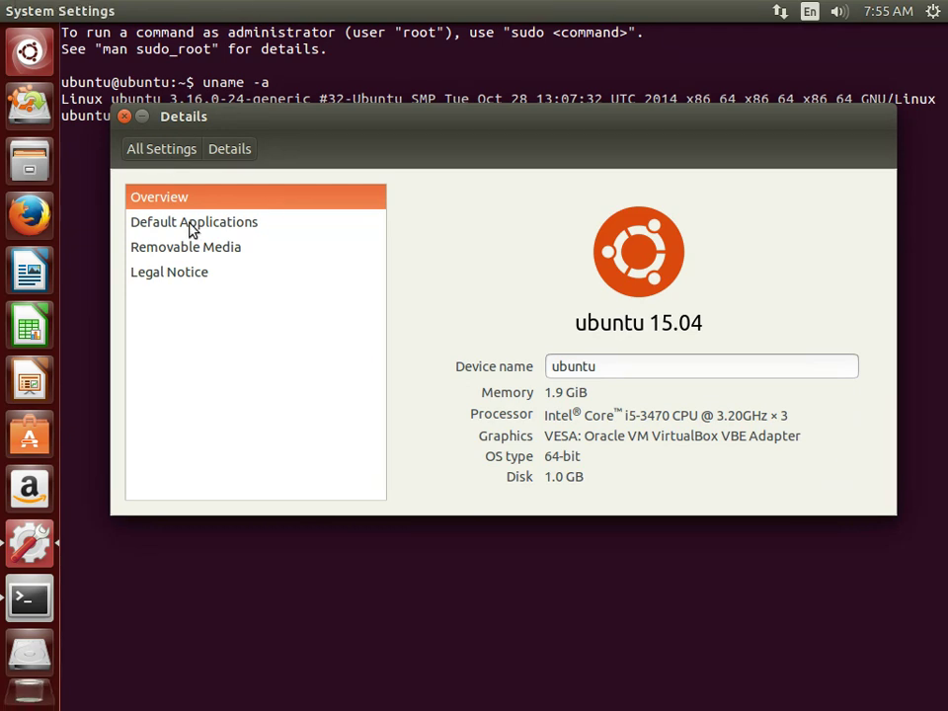
Minimize the Terminal and Details windows and select the Install Ubuntu 15.04 icon.
key(alt+F4)
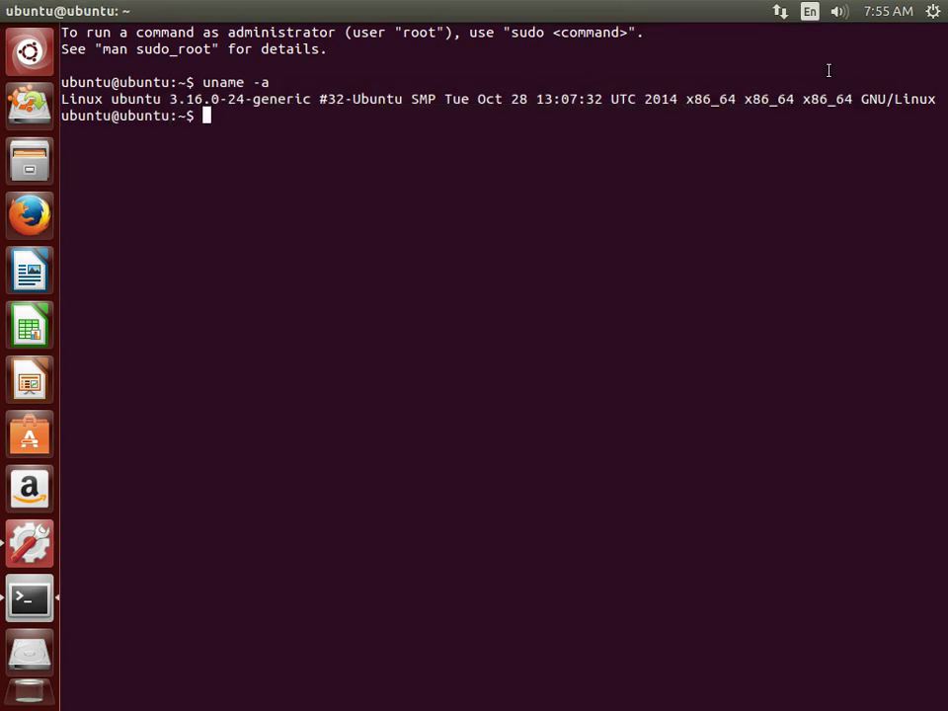
click(30, 10)
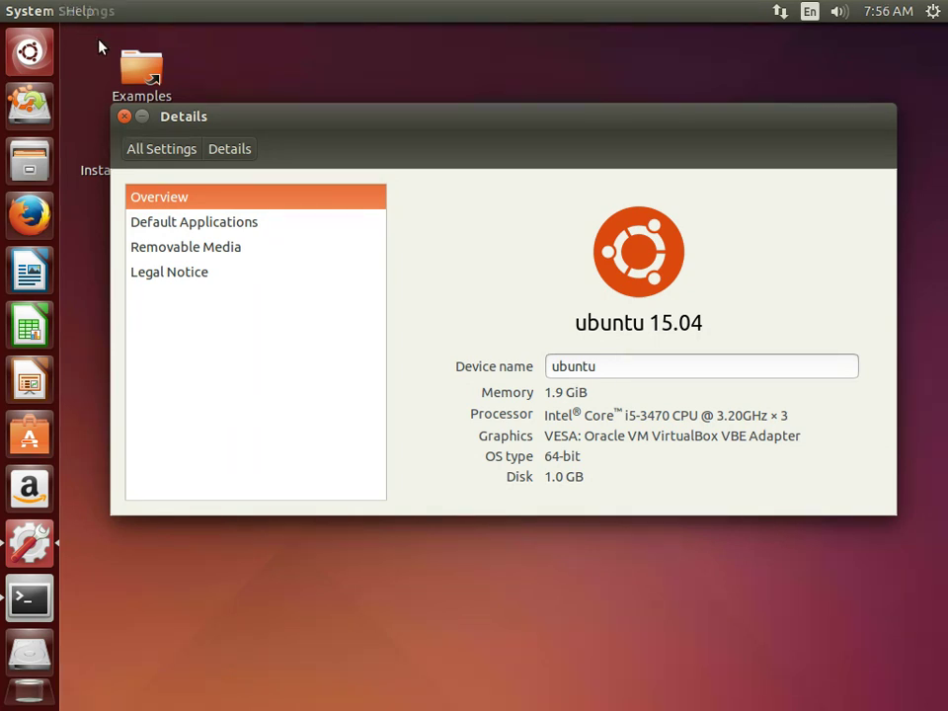
click(142, 117)
click(143, 156)
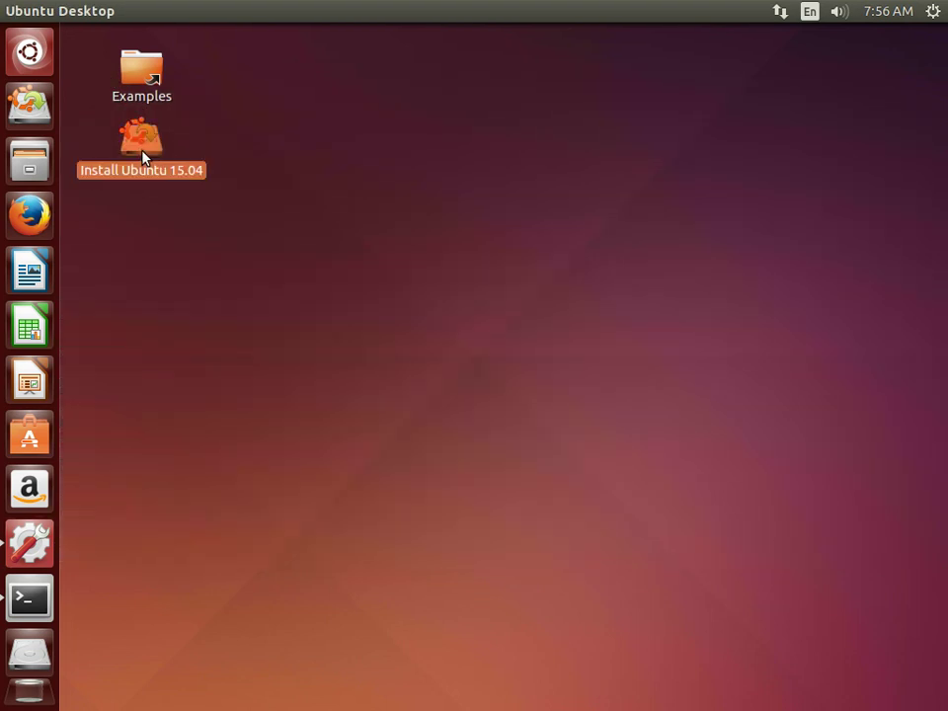
Launch the Ubuntu 15.04 installer and keep English on the Welcome page.
double_click(148, 152)
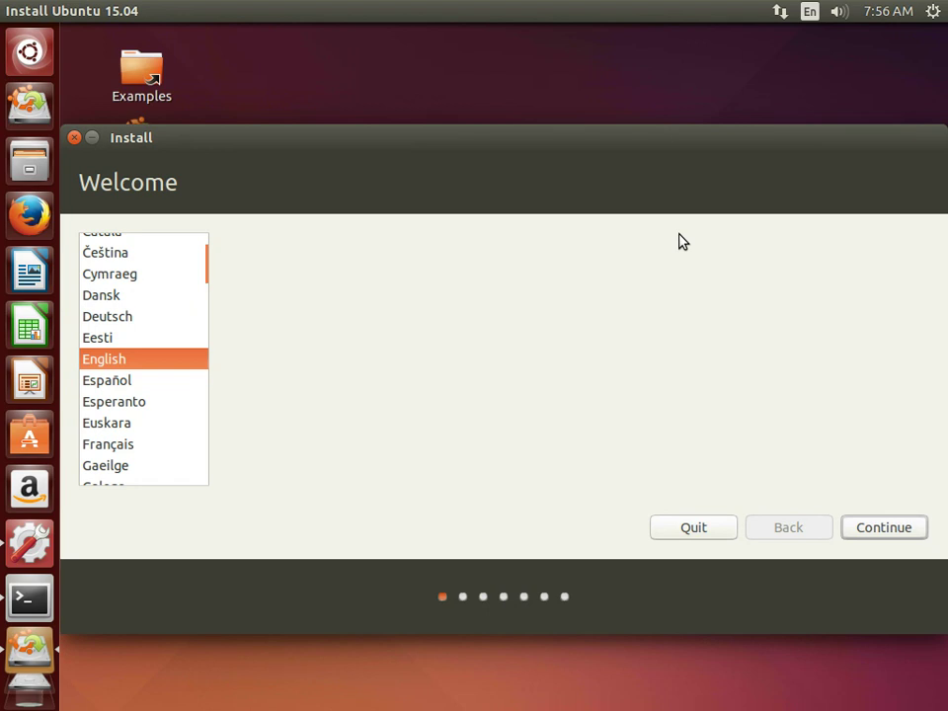
click(876, 533)
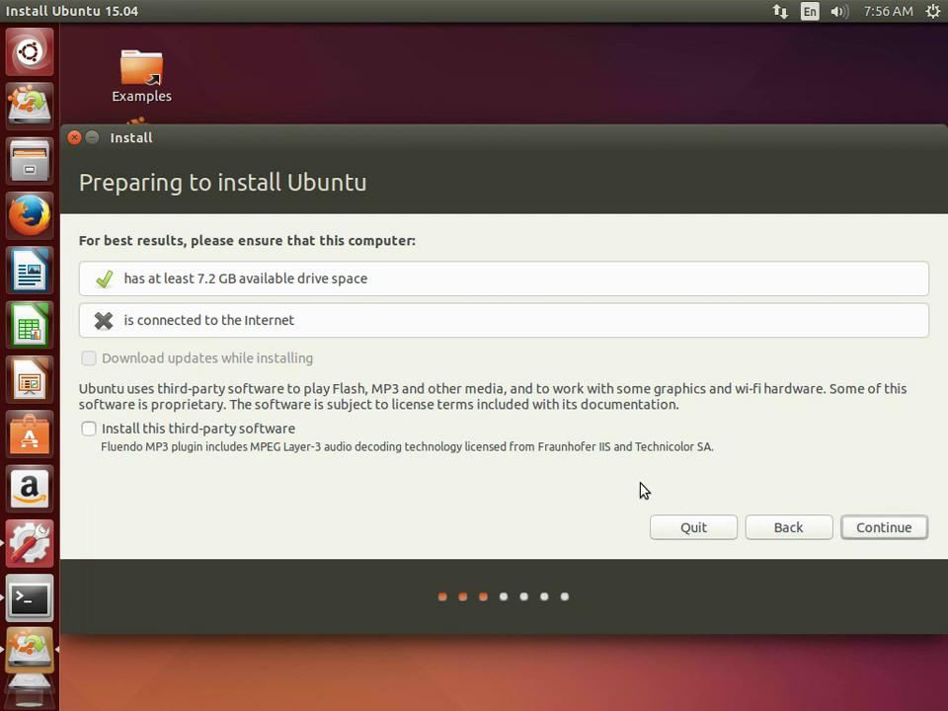
Pass the preparation checks, choose 'Erase disk and install Ubuntu', and start the install.
click(910, 528)
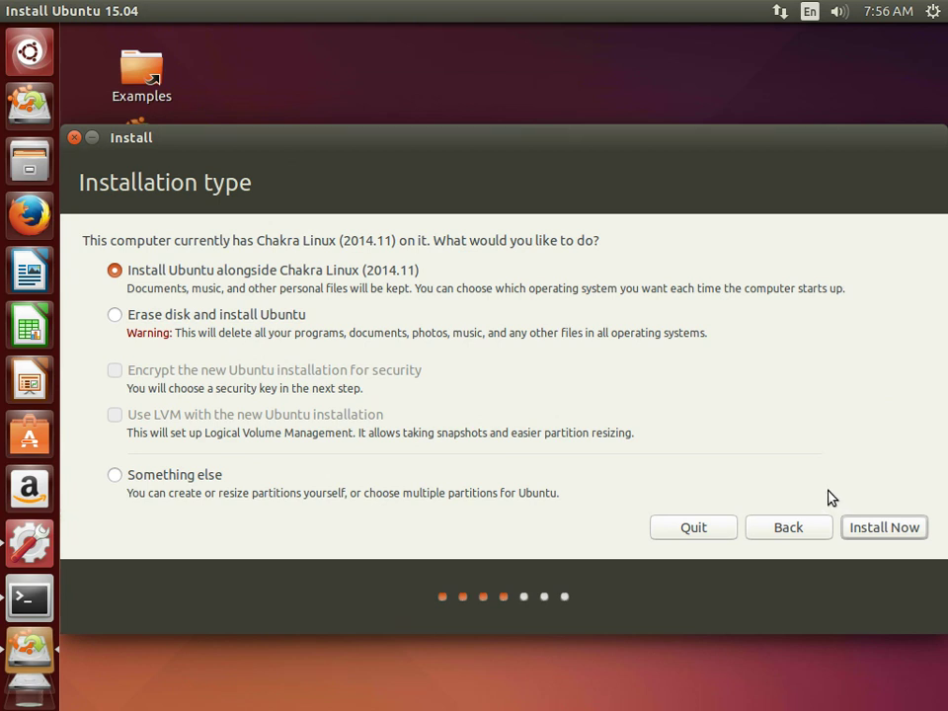
click(115, 314)
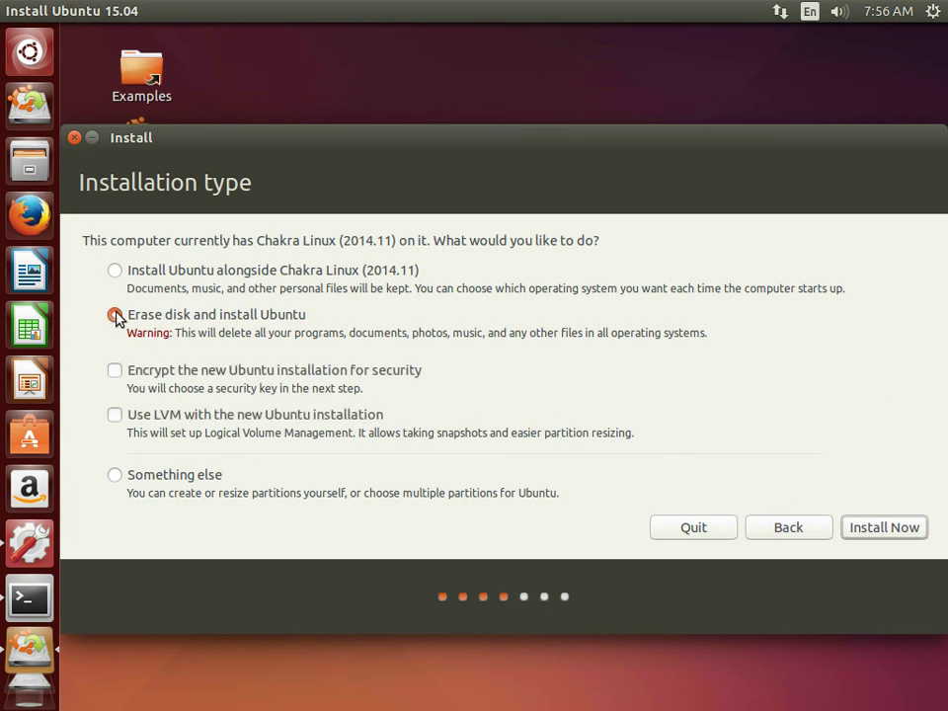
click(867, 529)
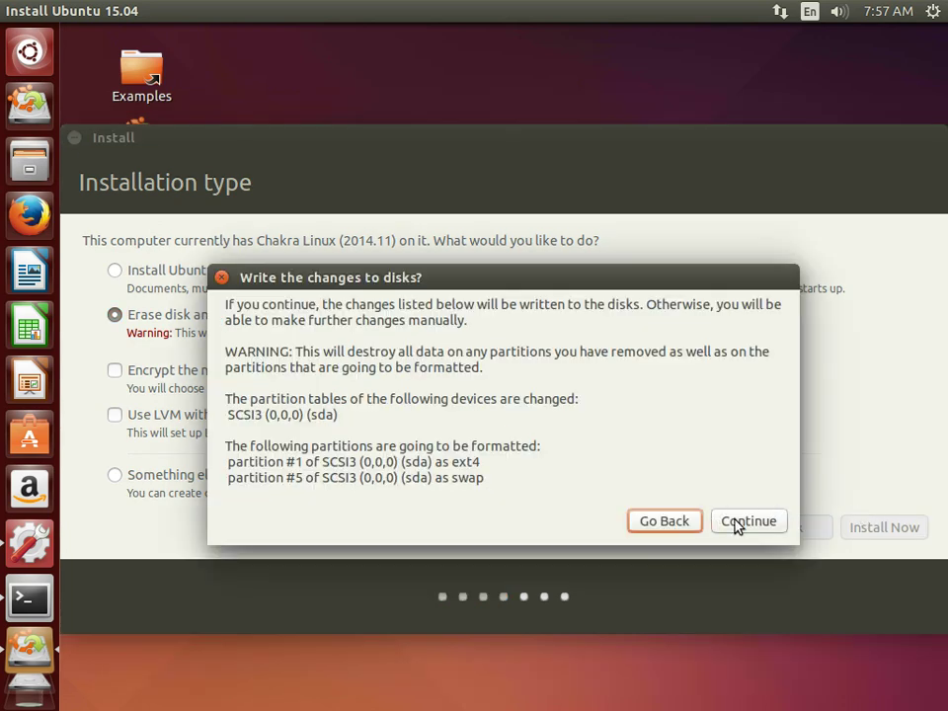
Confirm writing the partition changes and keep New York as the location.
click(735, 525)
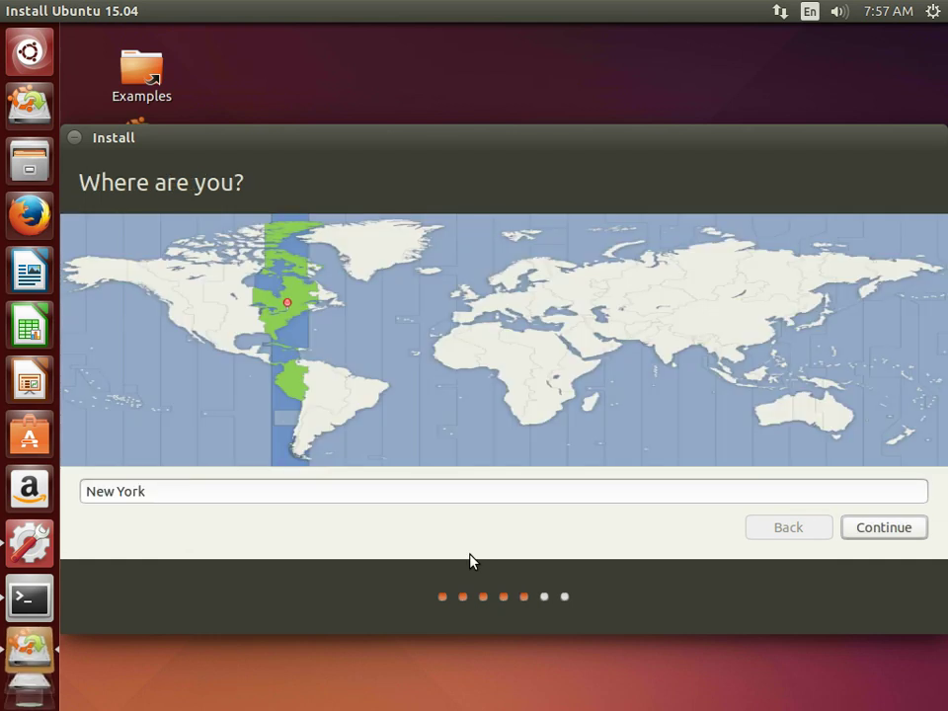
click(898, 530)
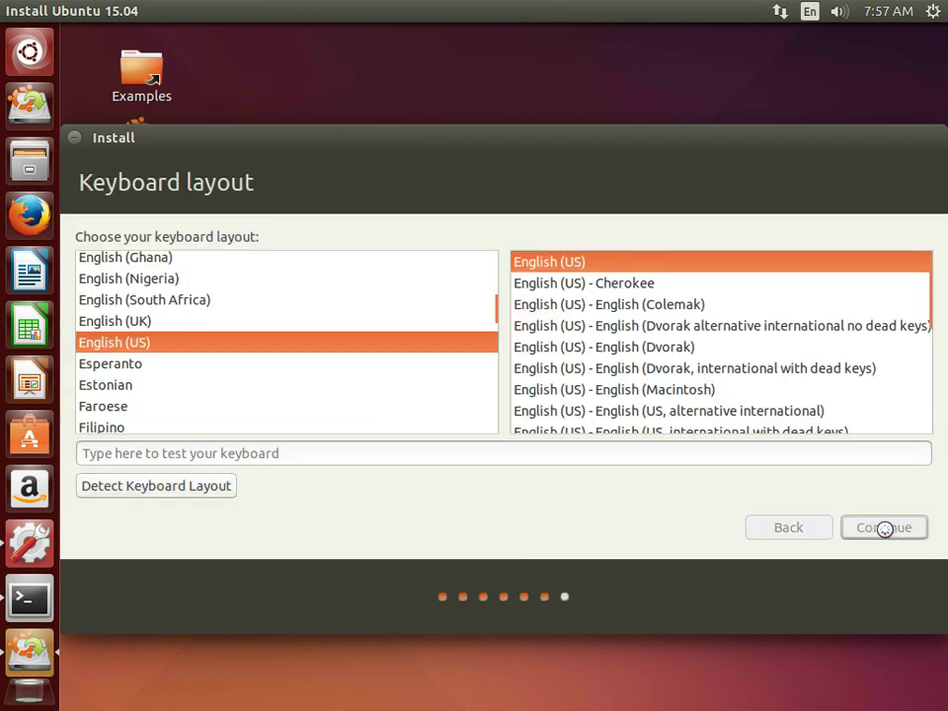
Enter the user's name, keep the default computer name and username, and type the password twice.
text(redmoon)
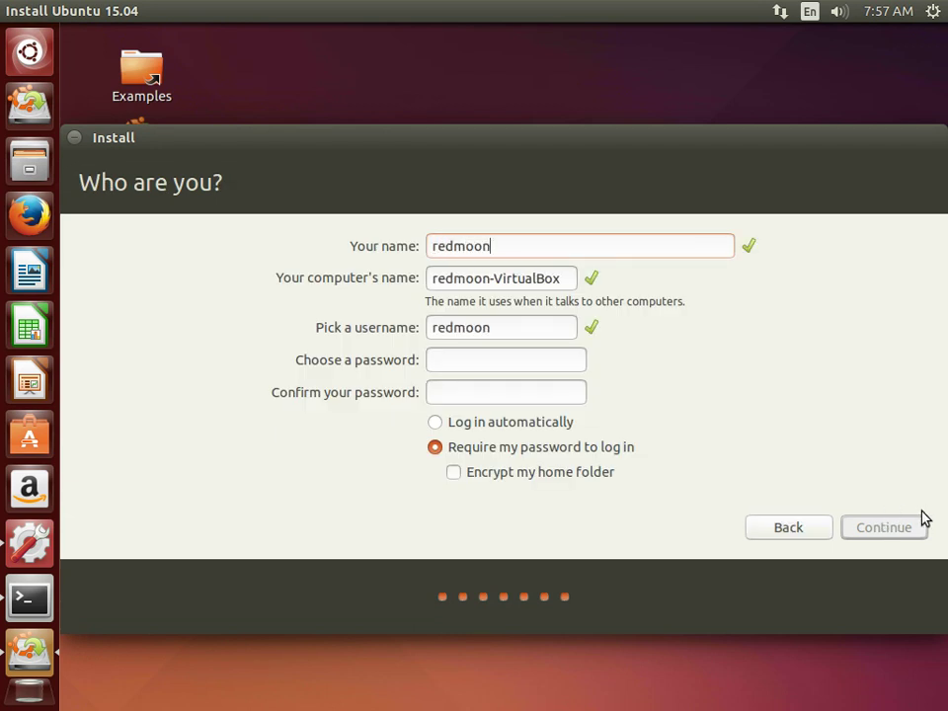
key(Tab)
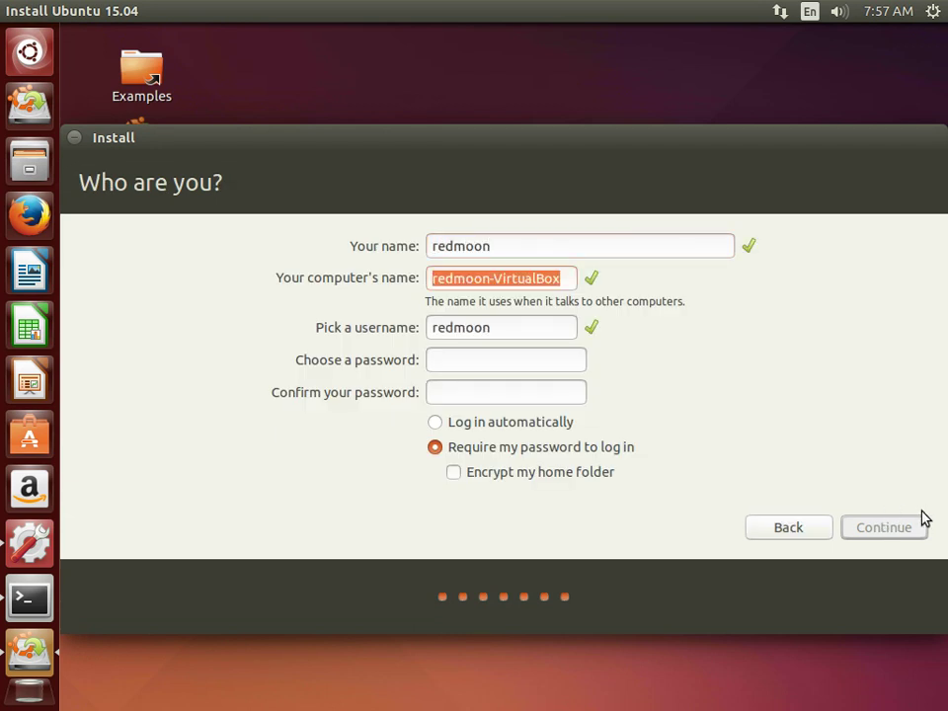
key(Tab)
key(Tab)
text(*************)
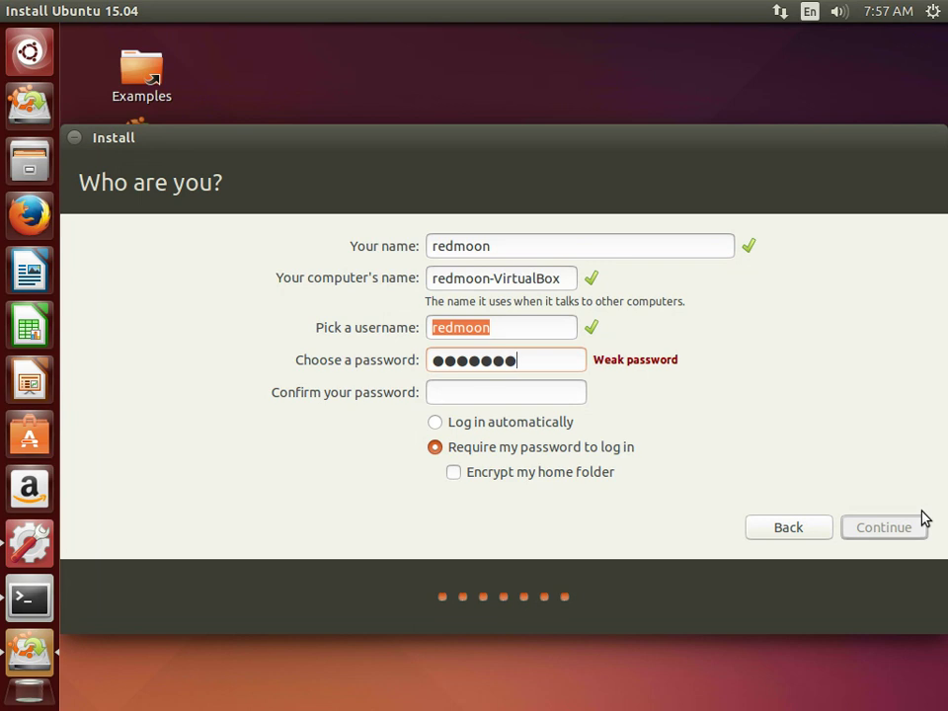
text(*)
key(Tab)
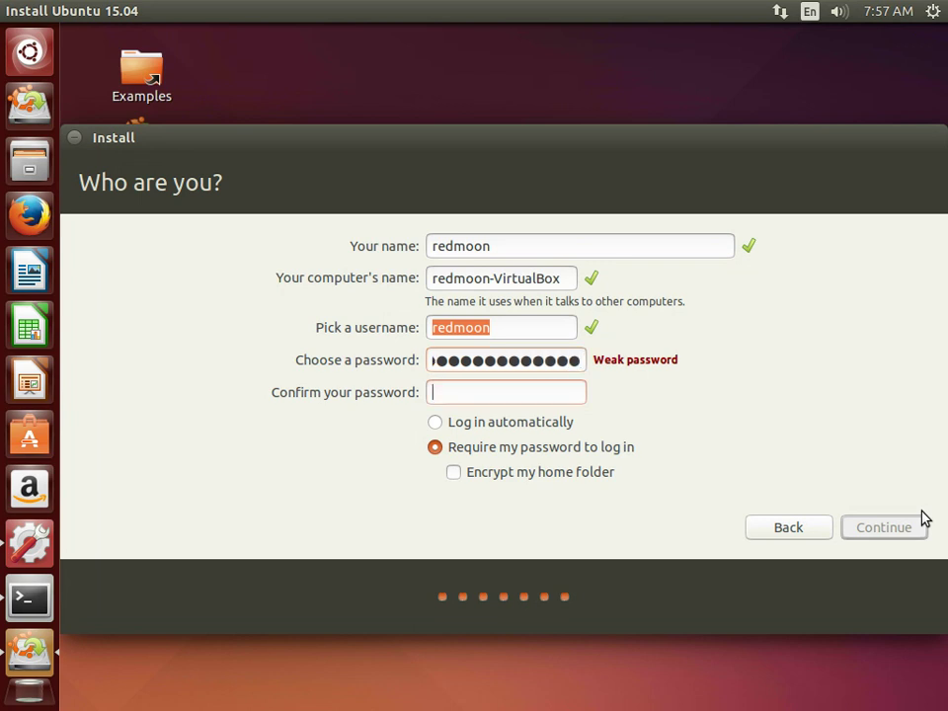
text(**********)
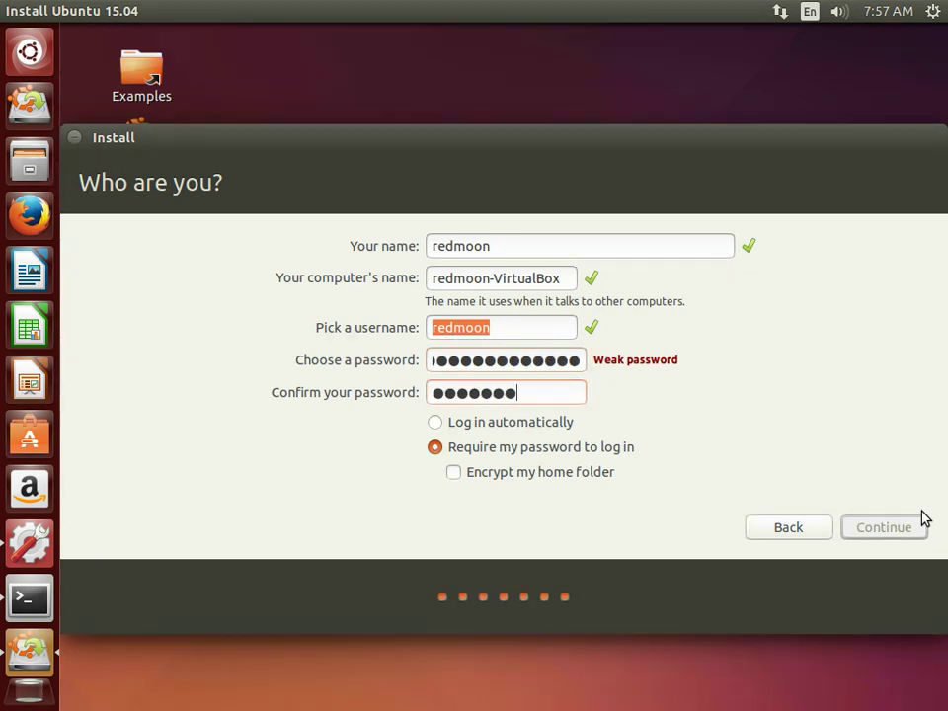
text(****)
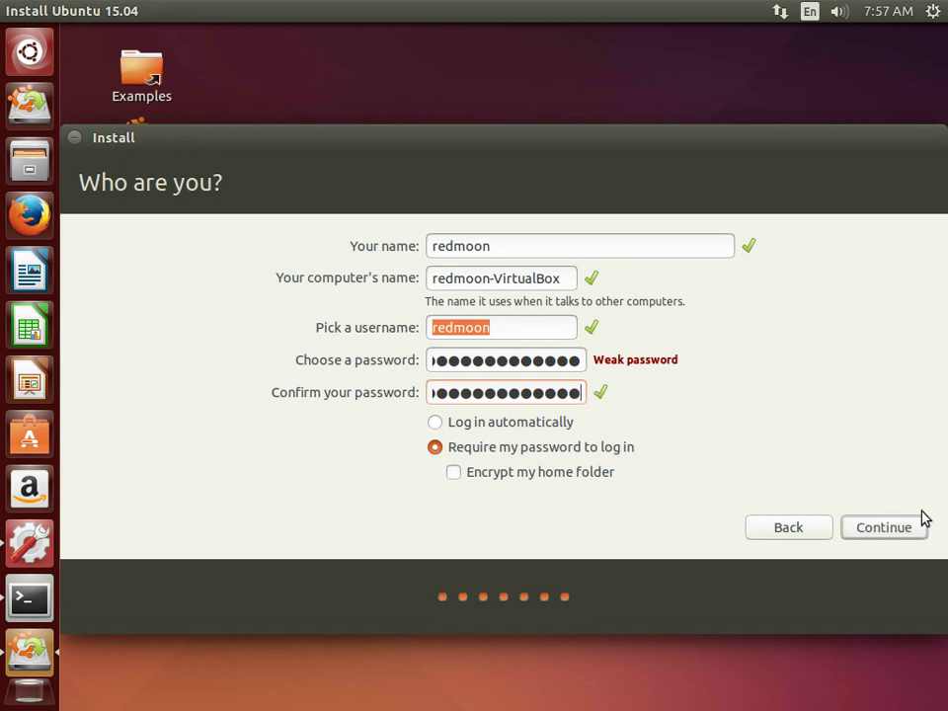
Accept the account details and let the installation run to the Installation Complete notice.
click(905, 530)
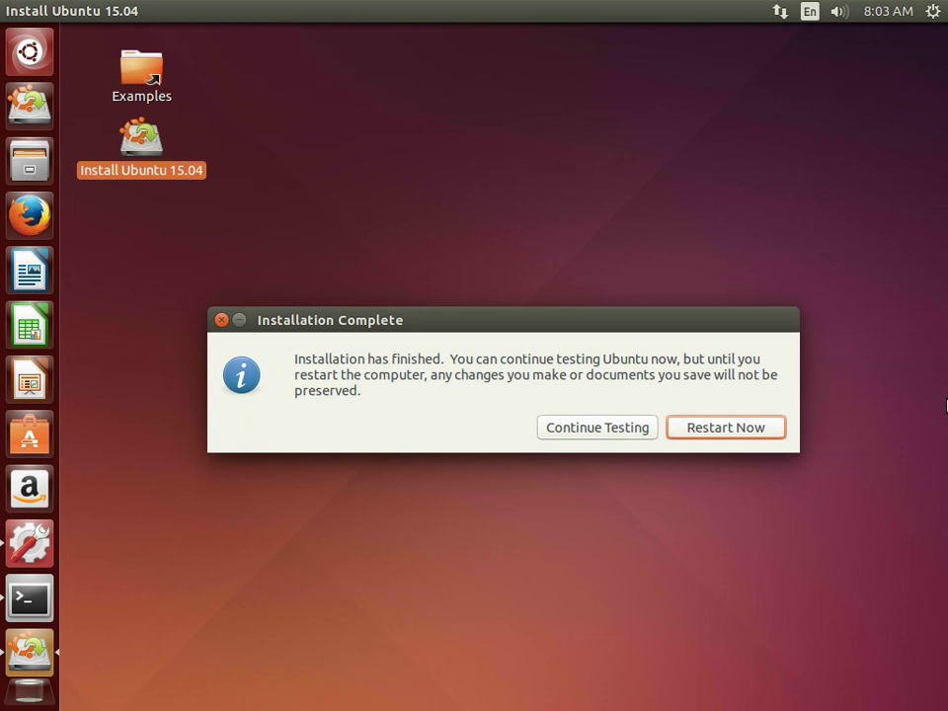
Choose Restart Now and confirm the remove-media prompt so the VM reboots.
click(736, 432)
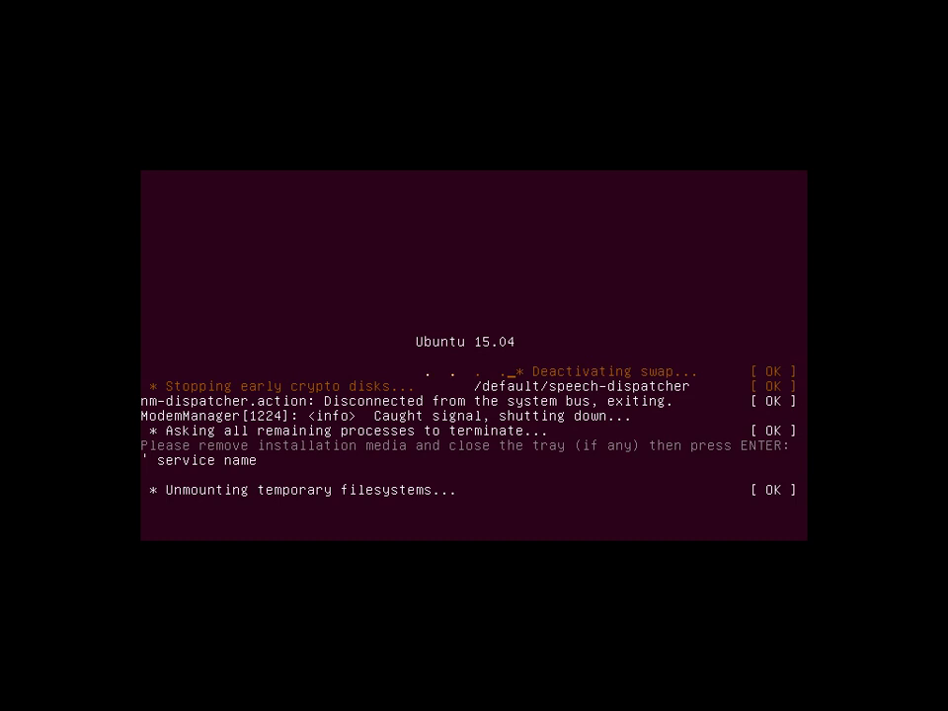
key(Return)
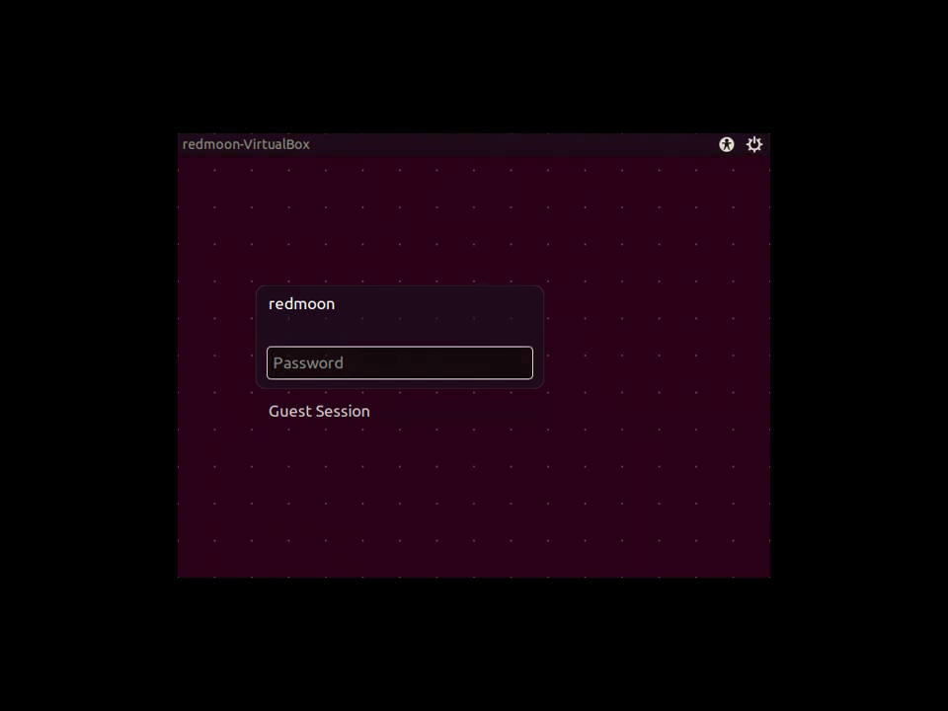
Log in with the account password and allow the VBOXADDITIONS_4.3.18_96516 autorun to run.
text(•••••••••••••)
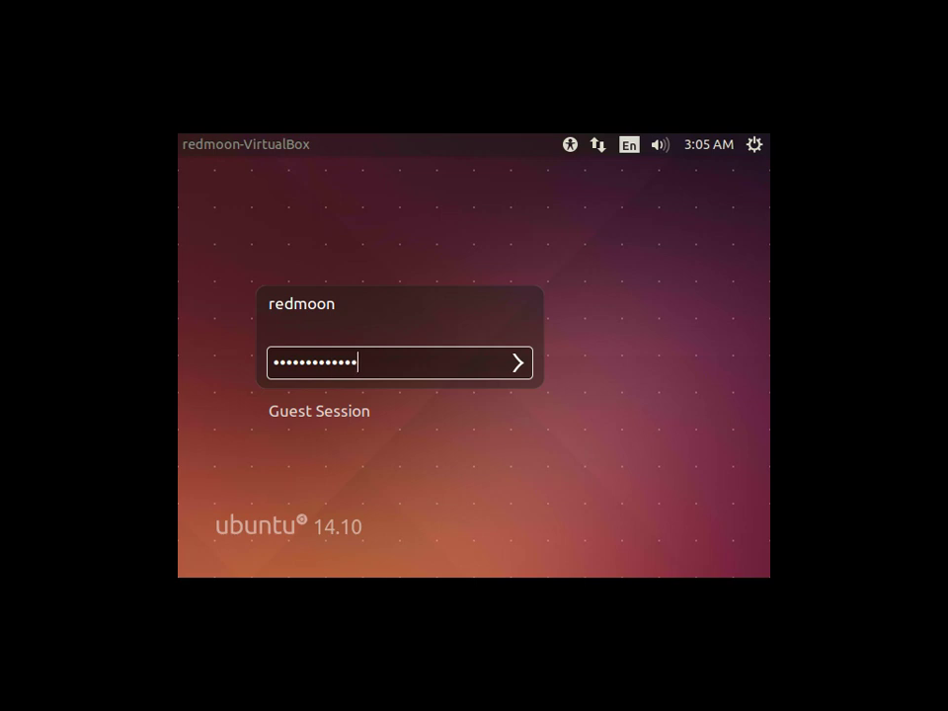
text(•)
key(Return)
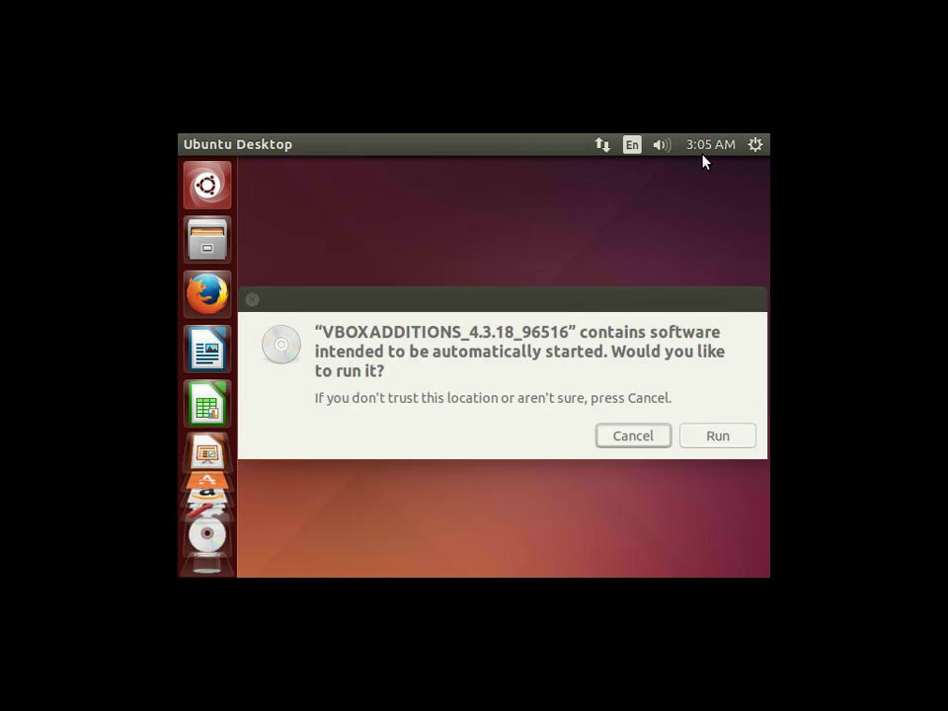
click(716, 439)
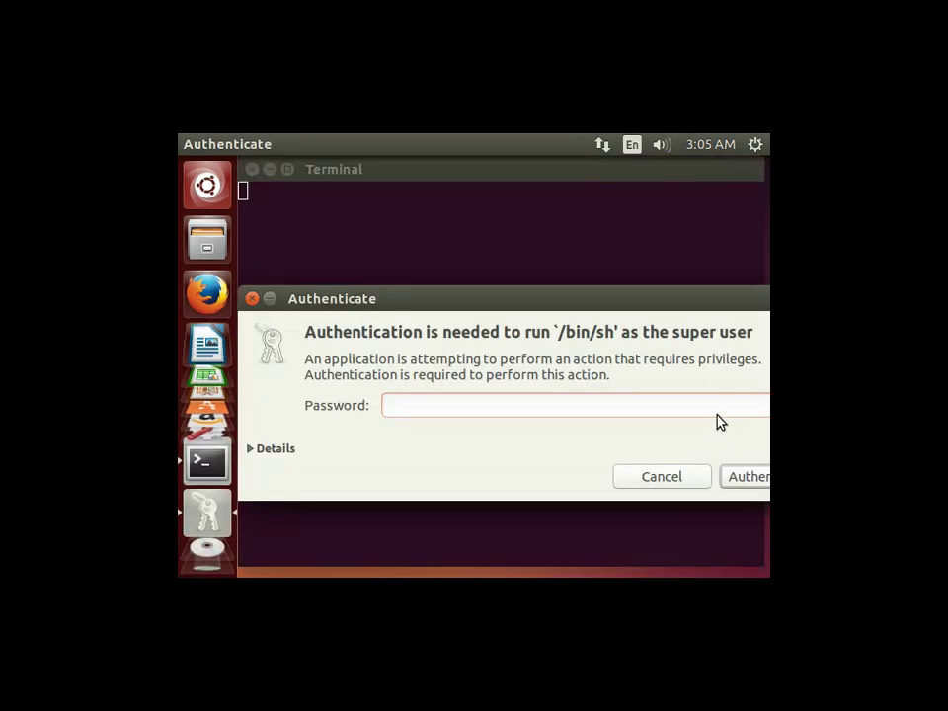
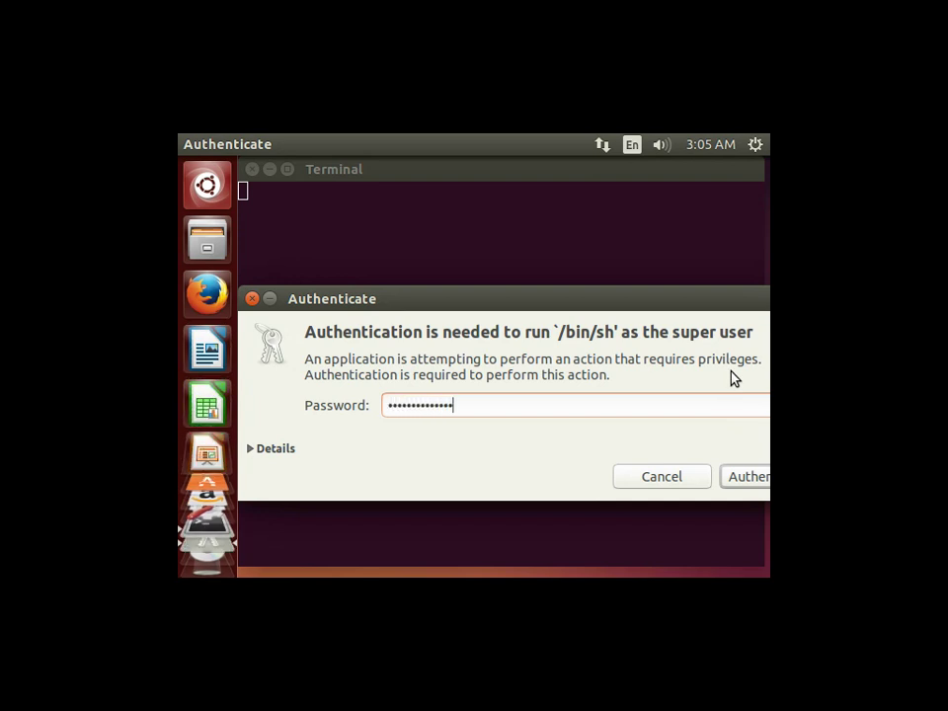
Submit the account password so the VBOXADDITIONS 4.3.18 Guest Additions installer runs in Terminal.
key(Return)
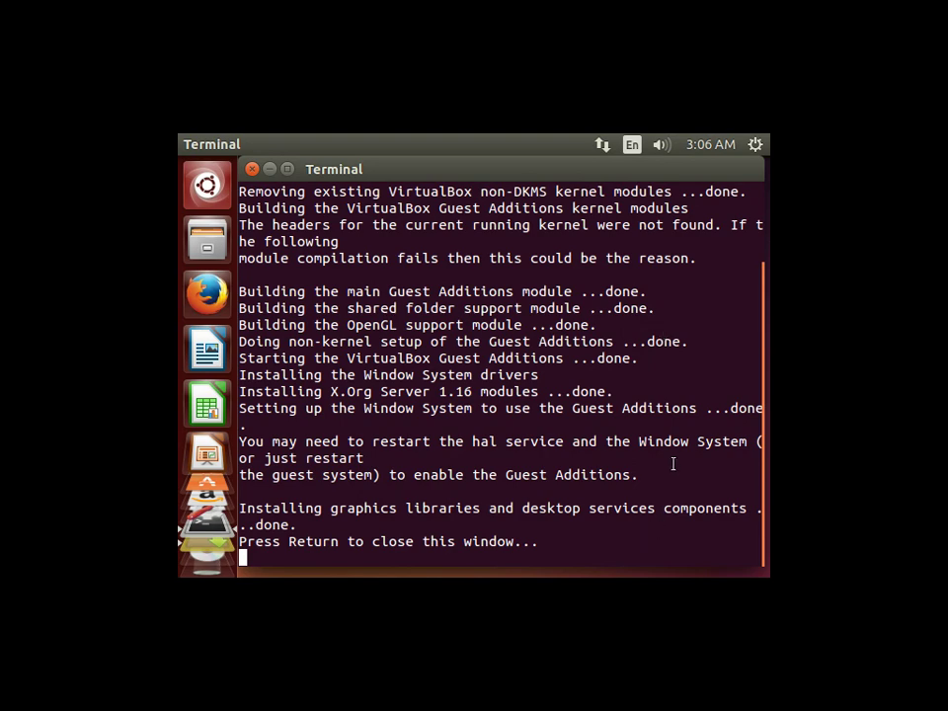
Close the finished installer and the language support notice, then log out of the session.
key(Return)
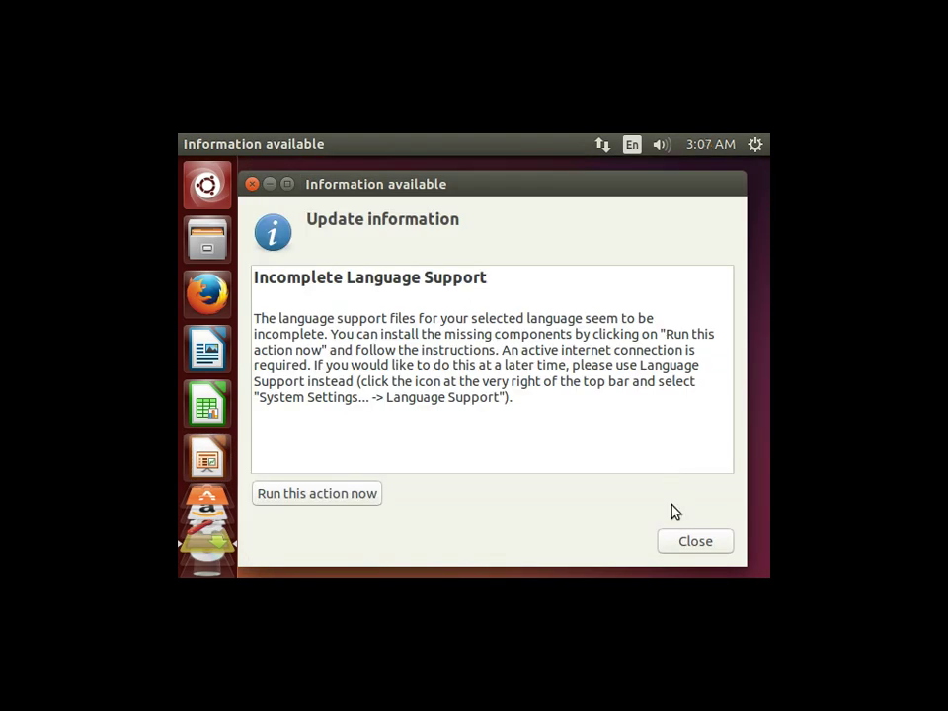
click(697, 544)
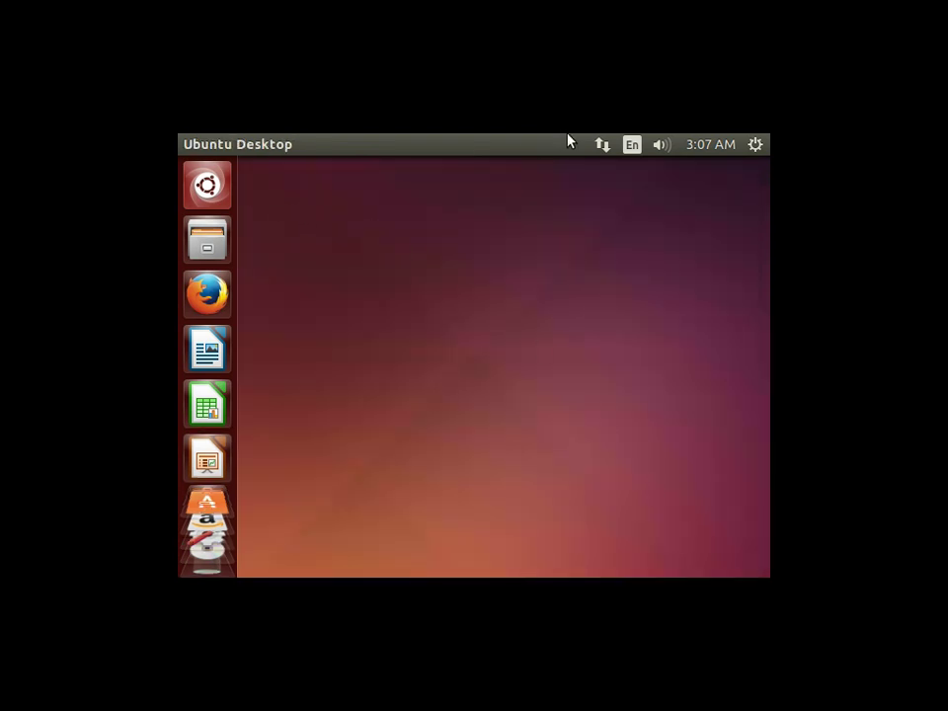
click(753, 146)
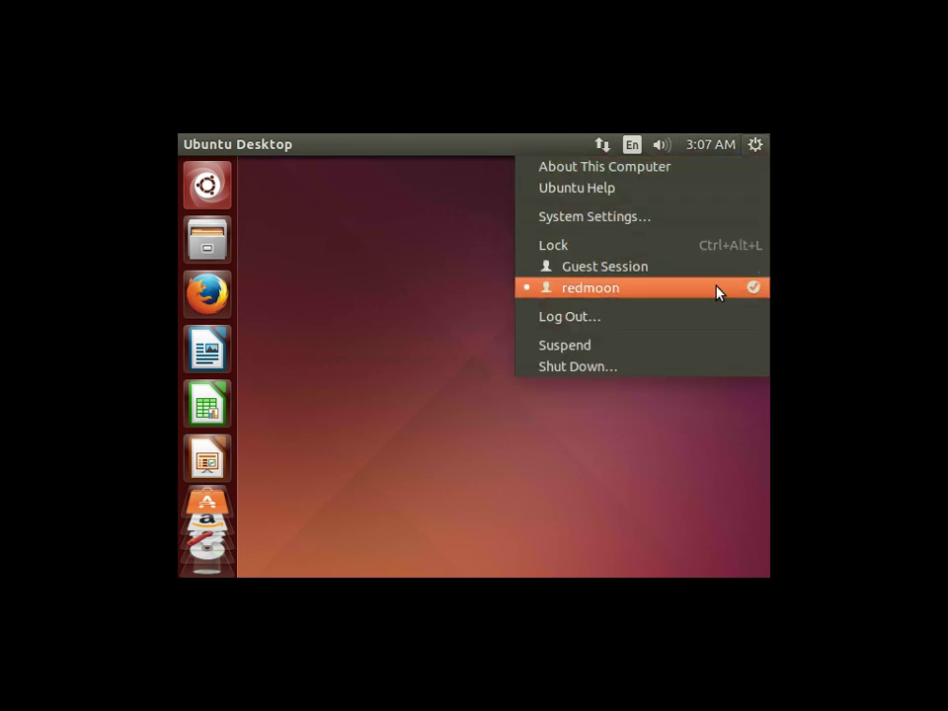
click(669, 316)
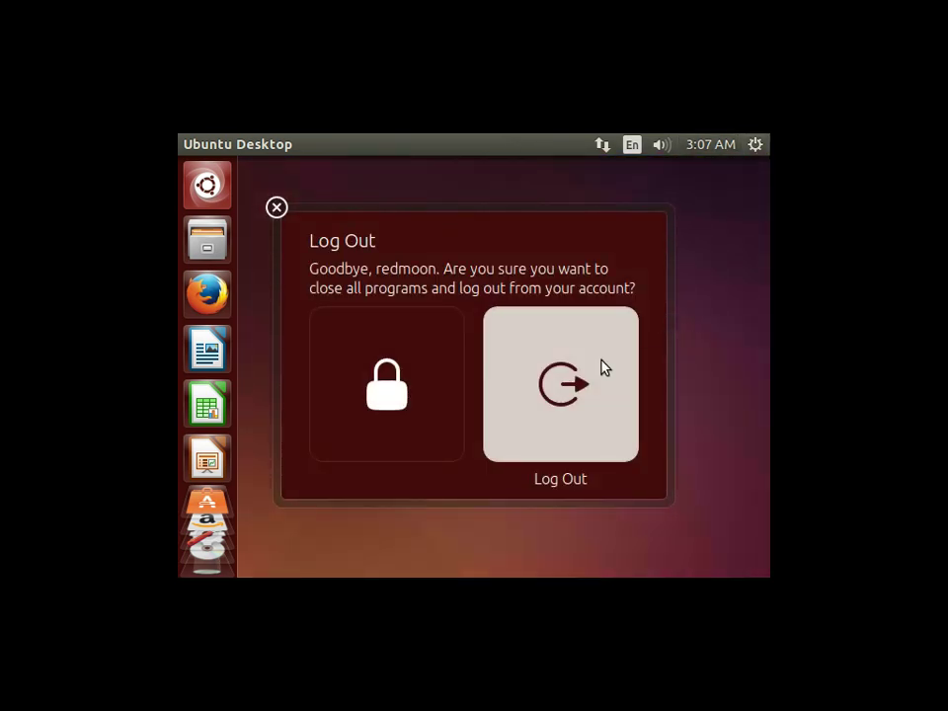
click(597, 371)
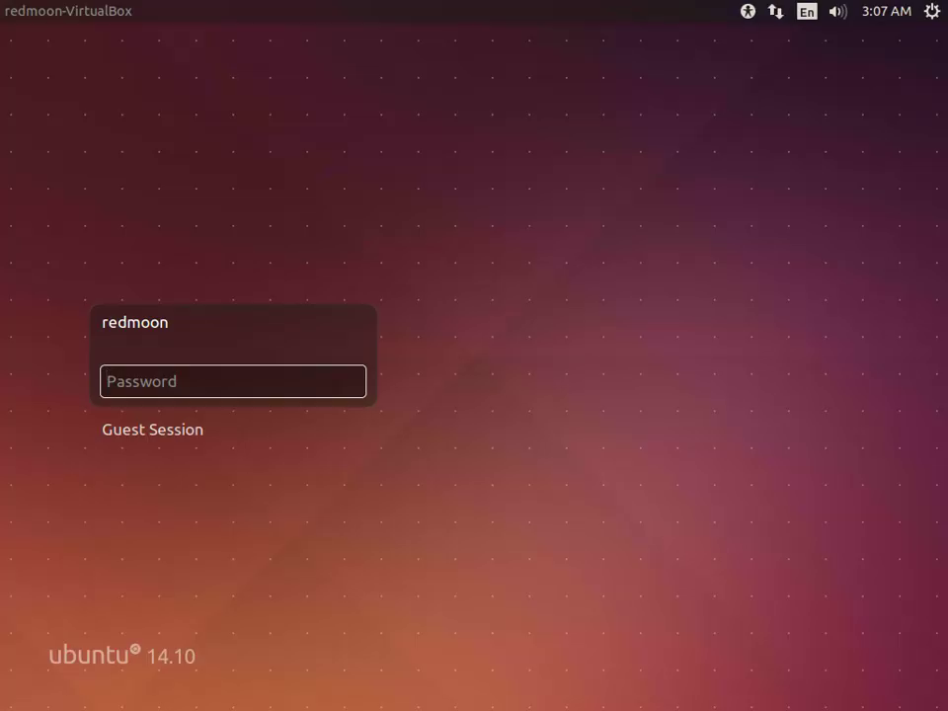
Log back in at the login screen with the account password.
text(••••)
key(BackSpace)
key(BackSpace)
key(BackSpace)
key(BackSpace)
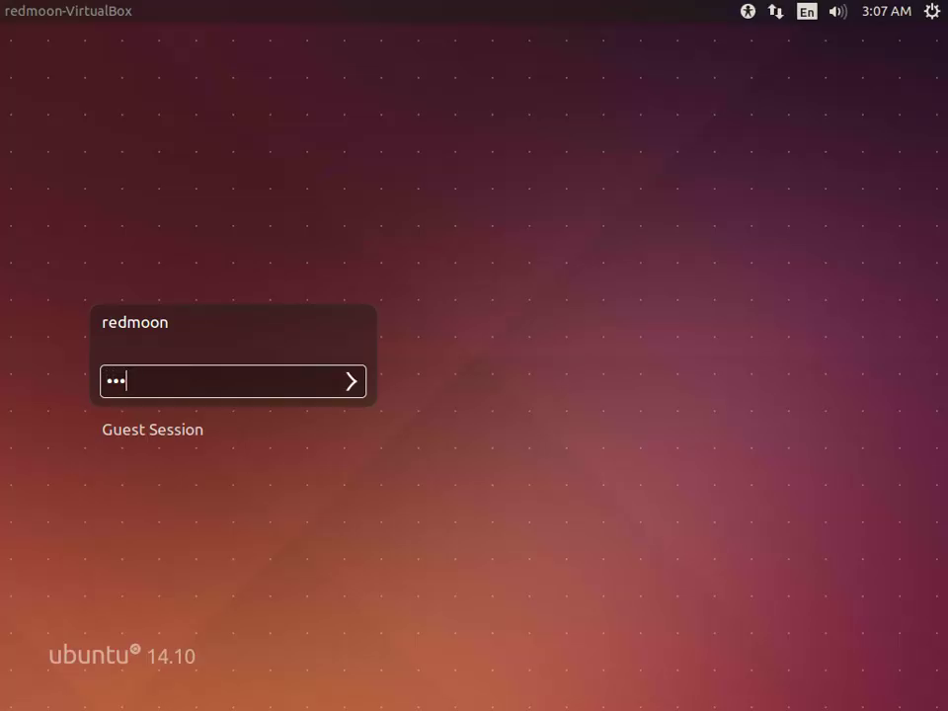
text(••••••••••••••)
key(Return)
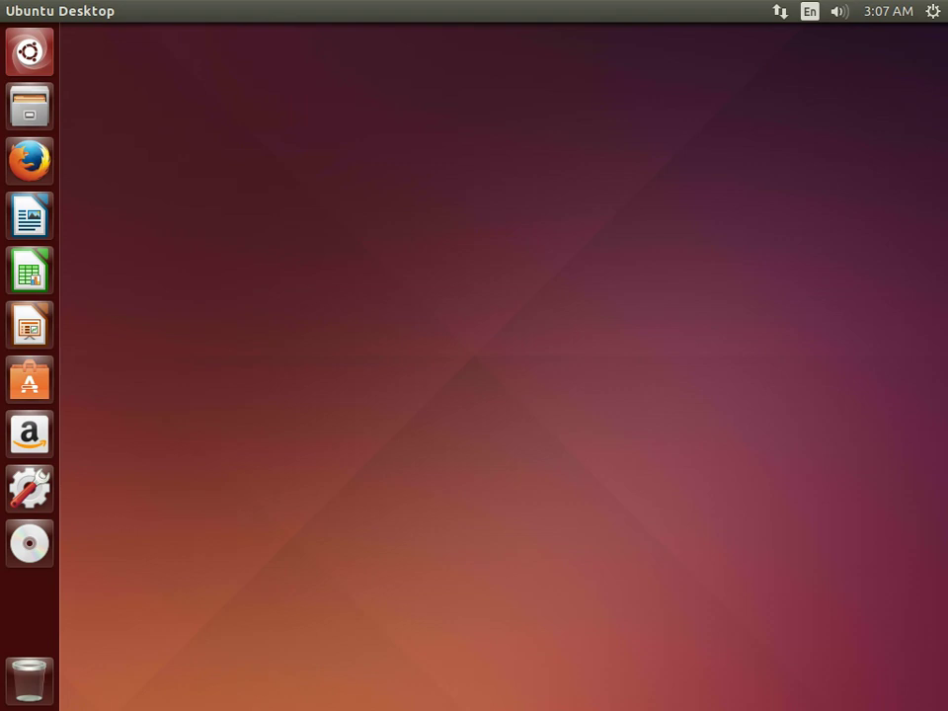
Launch Terminal from the Dash and maximize its window.
key(super)
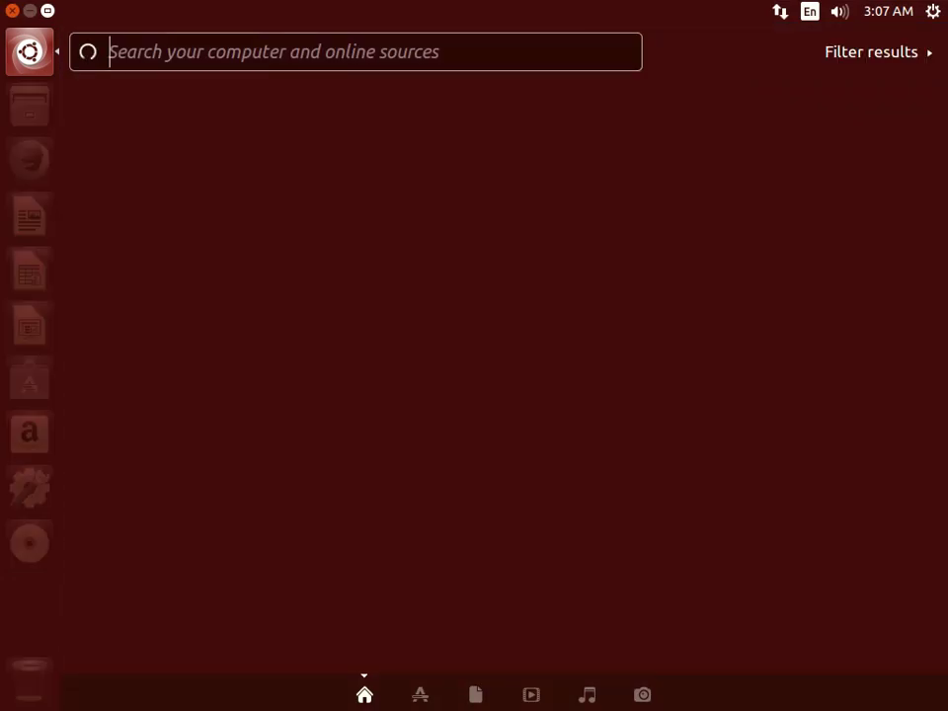
text(erminal)
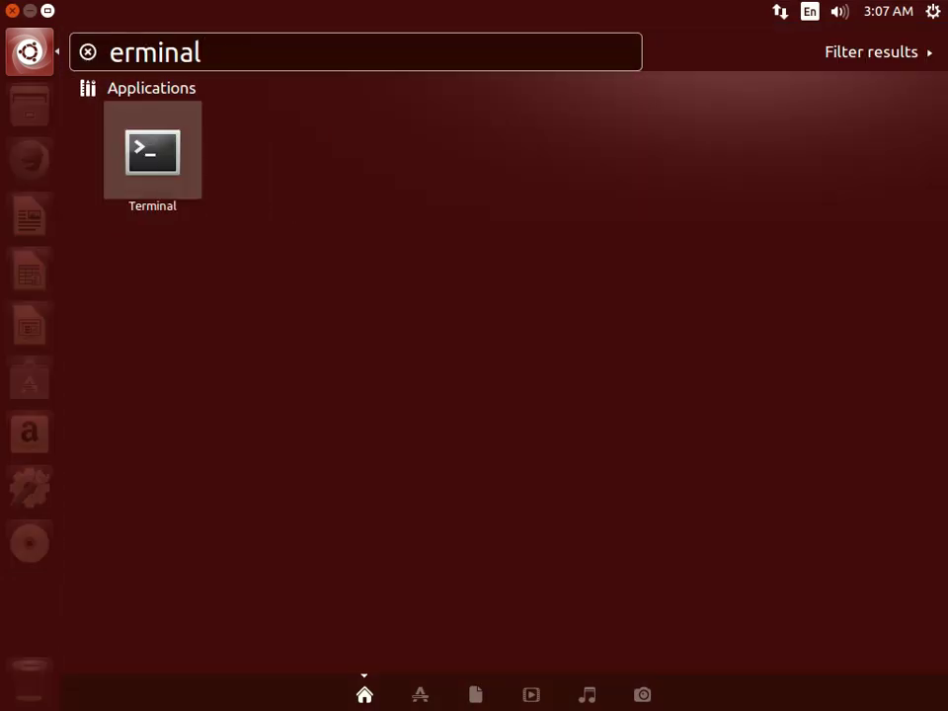
key(Return)
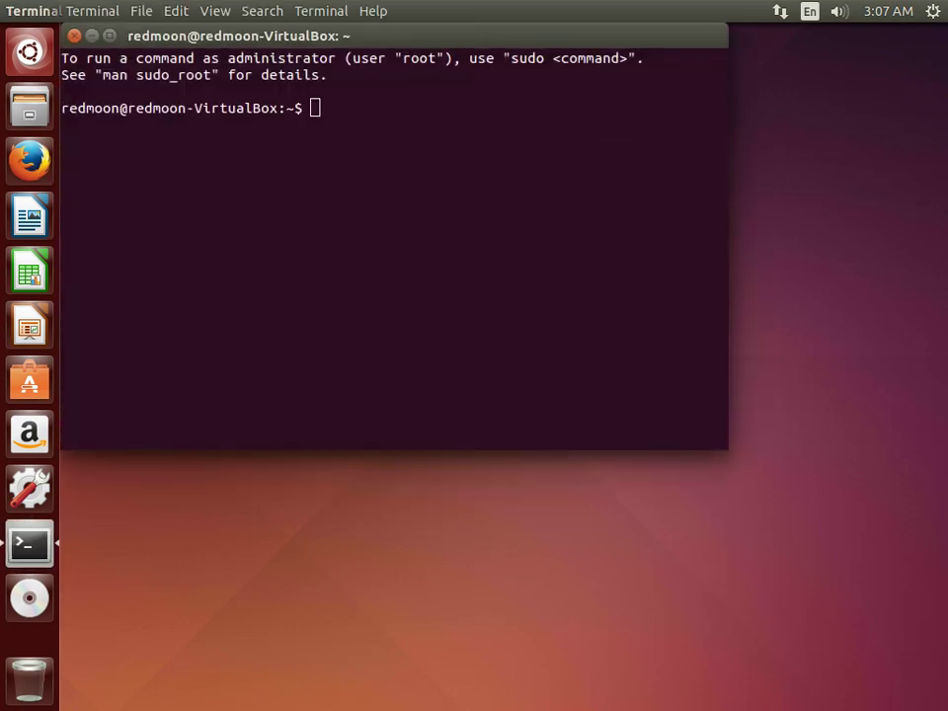
key(ctrl+super+Up)
Run uname -a and df -h to show kernel details and disk usage.
text(uname )
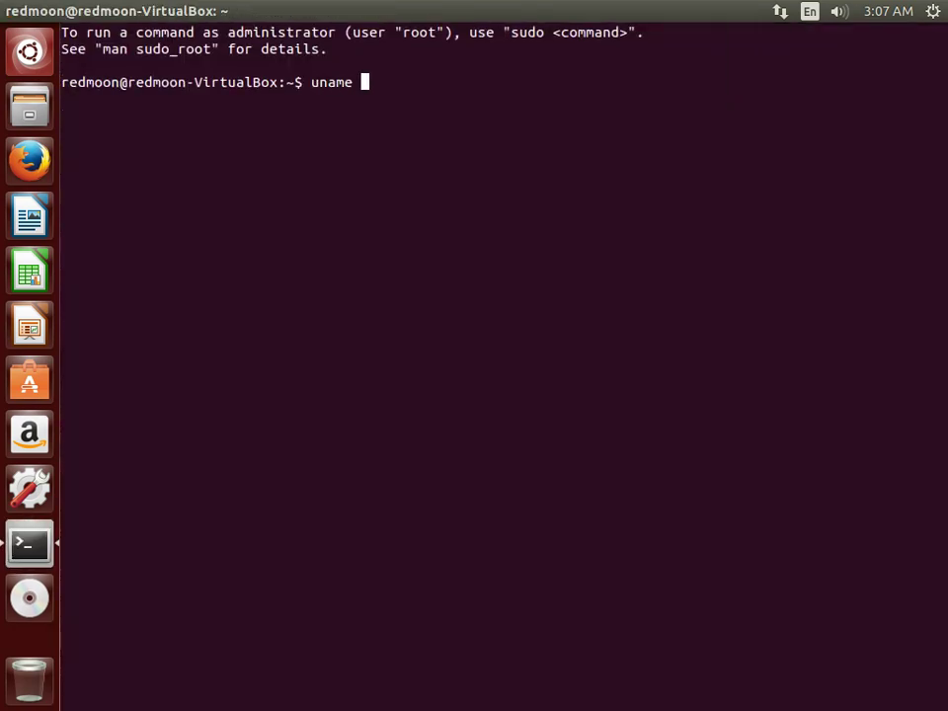
text(-a)
key(Return)
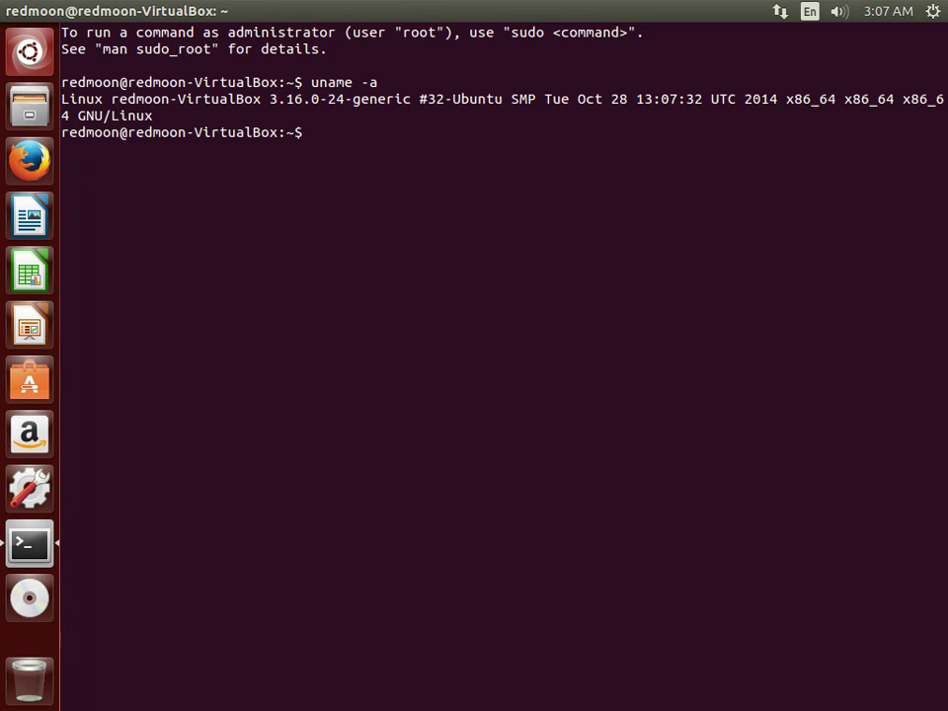
key(Return)
key(Return)
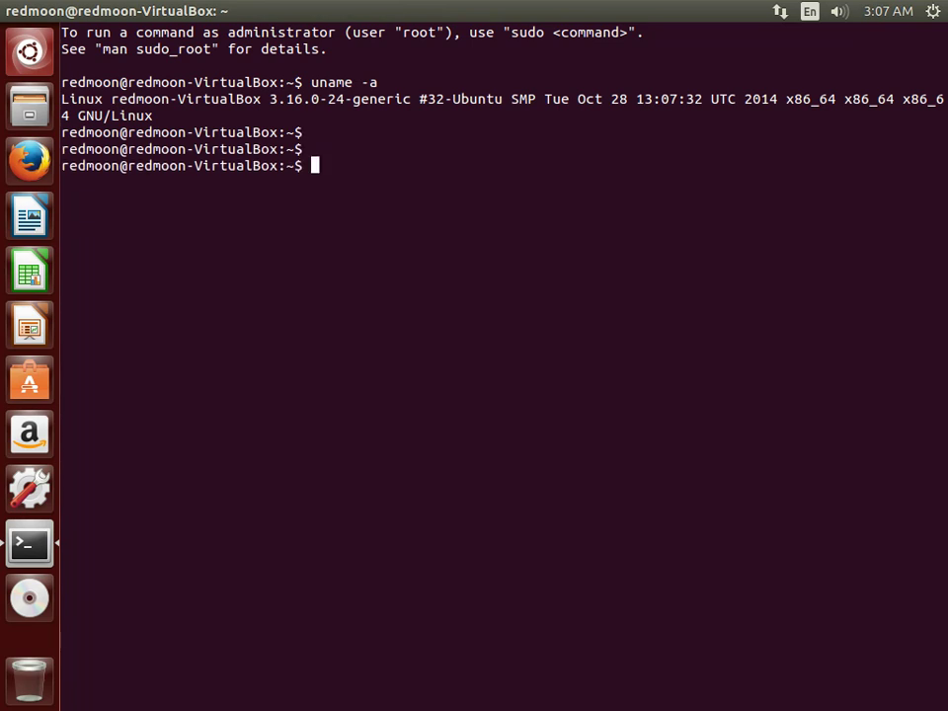
text(df -h)
key(Return)
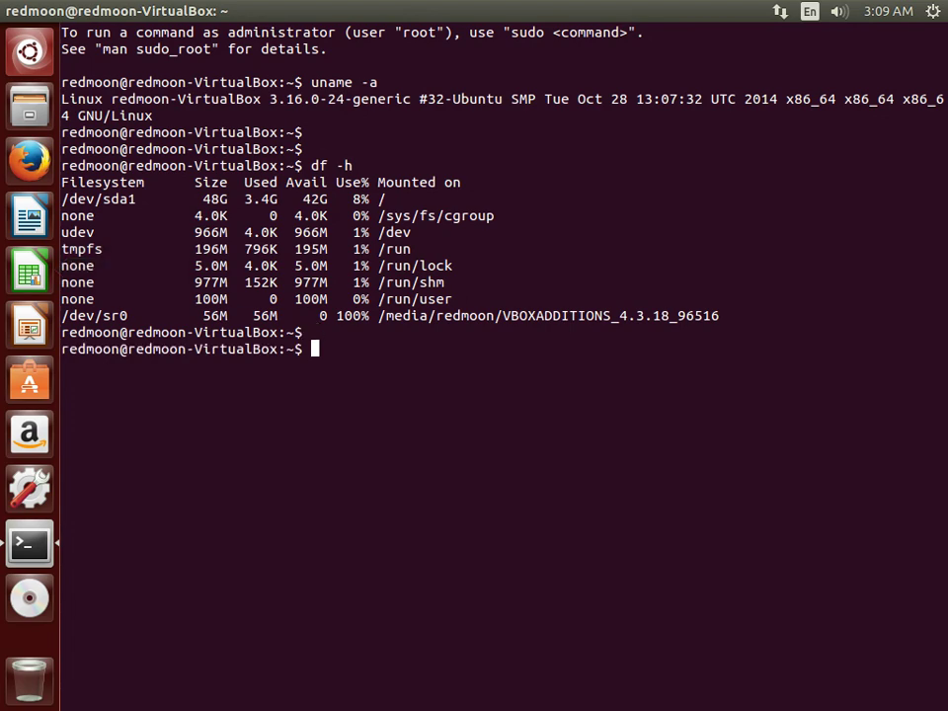
Review running processes with top, quit it, then exit the shell to close Terminal.
text(top)
key(Return)
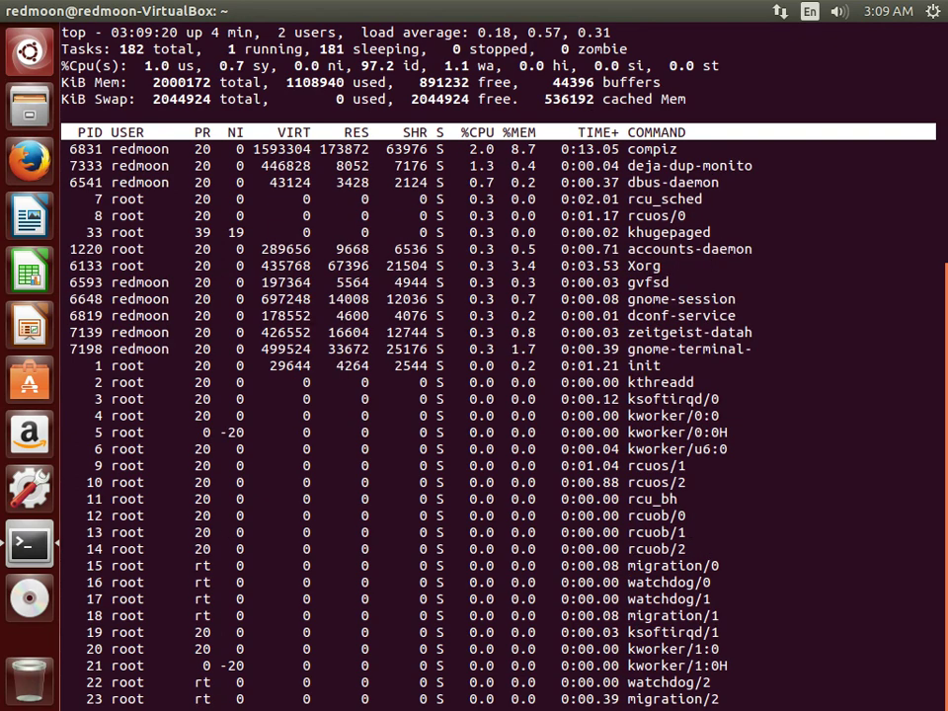
key(q)
key(Return)
key(Return)
key(Return)
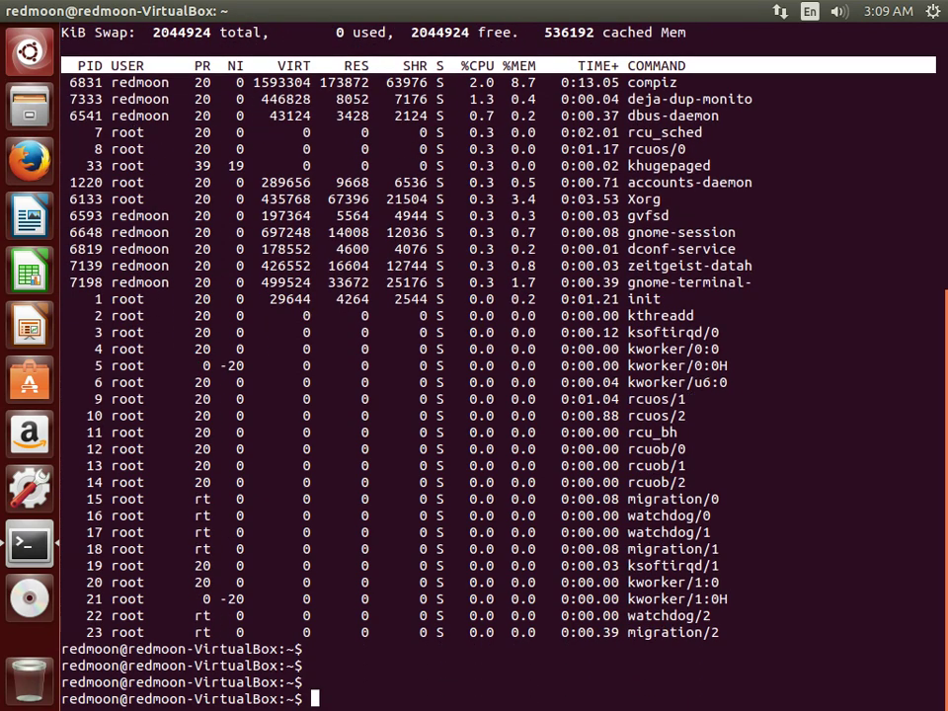
text(exit)
key(Return)
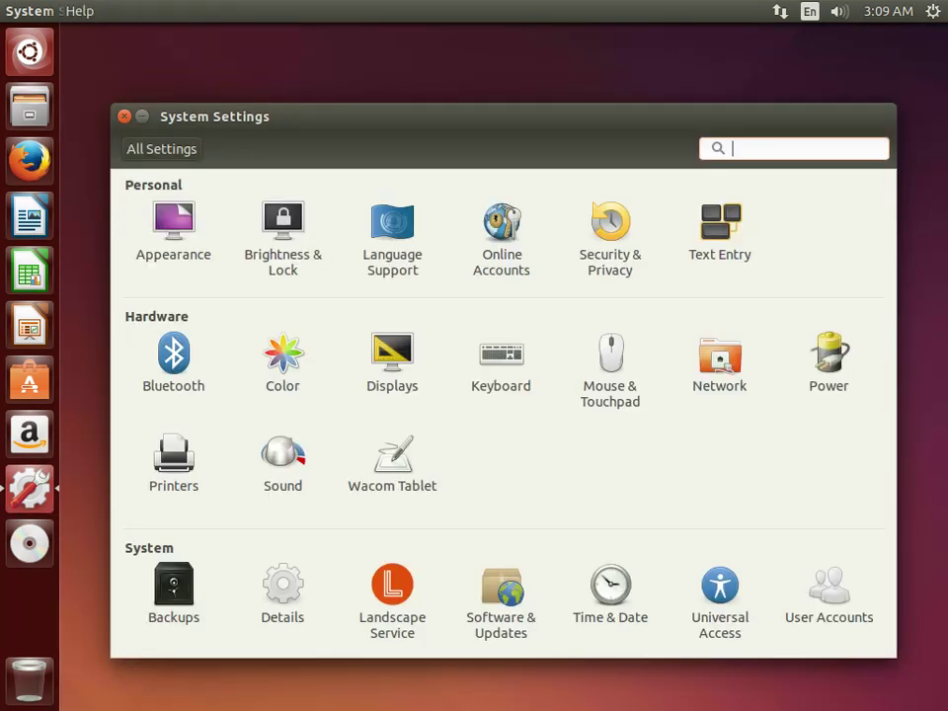
View the Appearance settings, including the launcher and menu Behavior options.
click(173, 227)
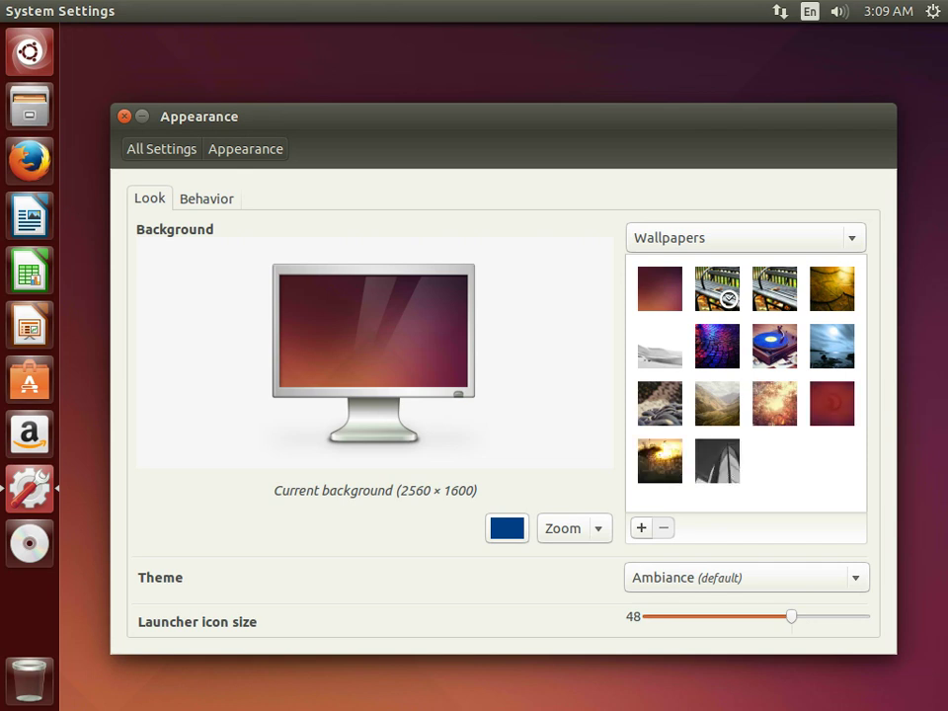
click(207, 198)
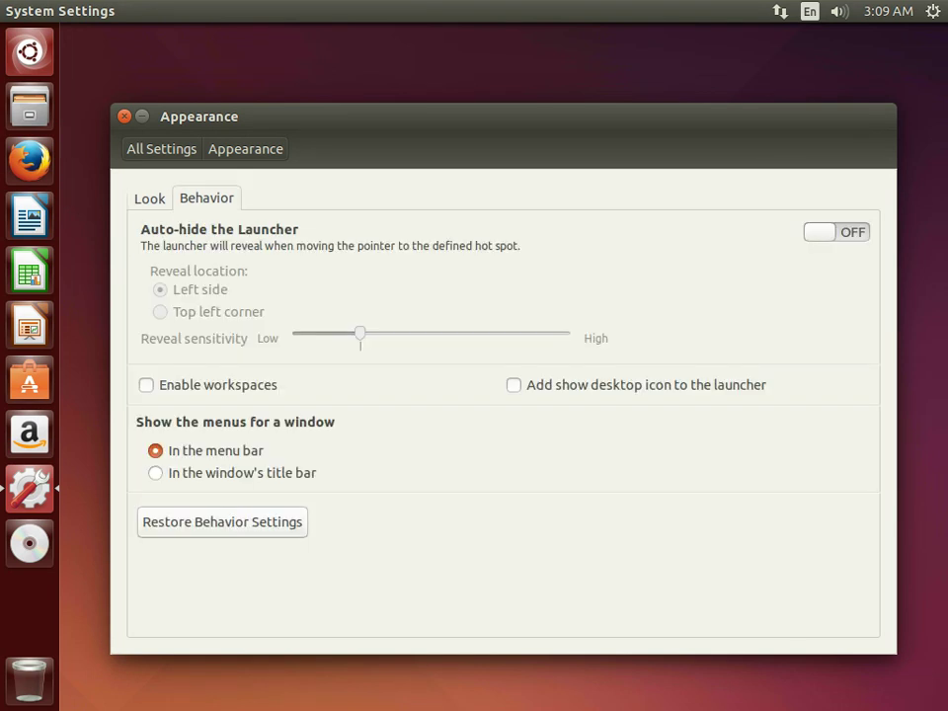
click(161, 148)
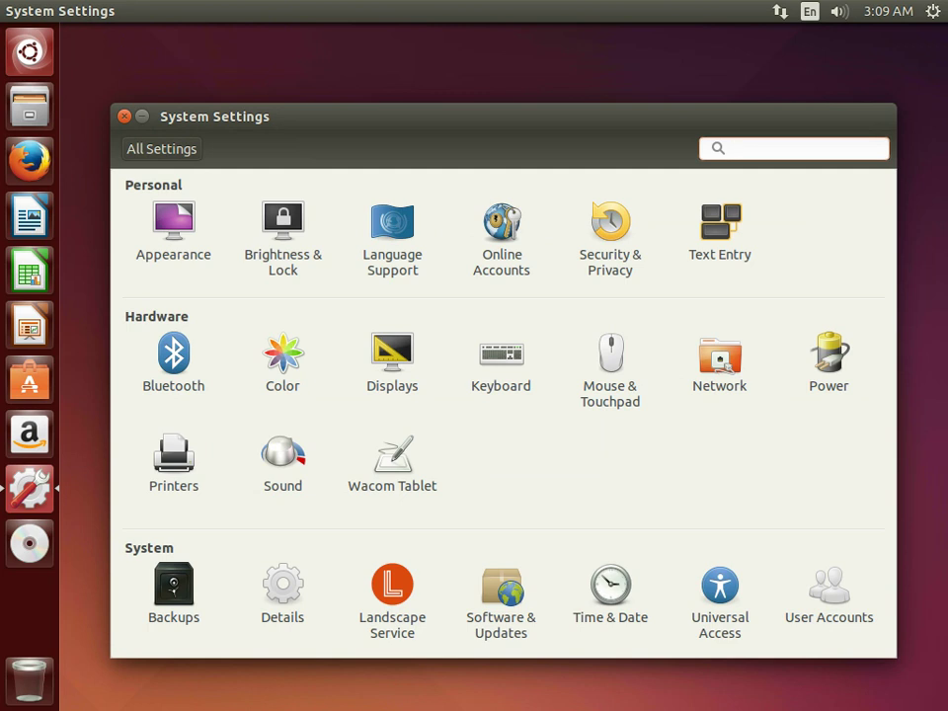
Check the Displays resolutions and keep 1024 x 768.
key(Return)
key(space)
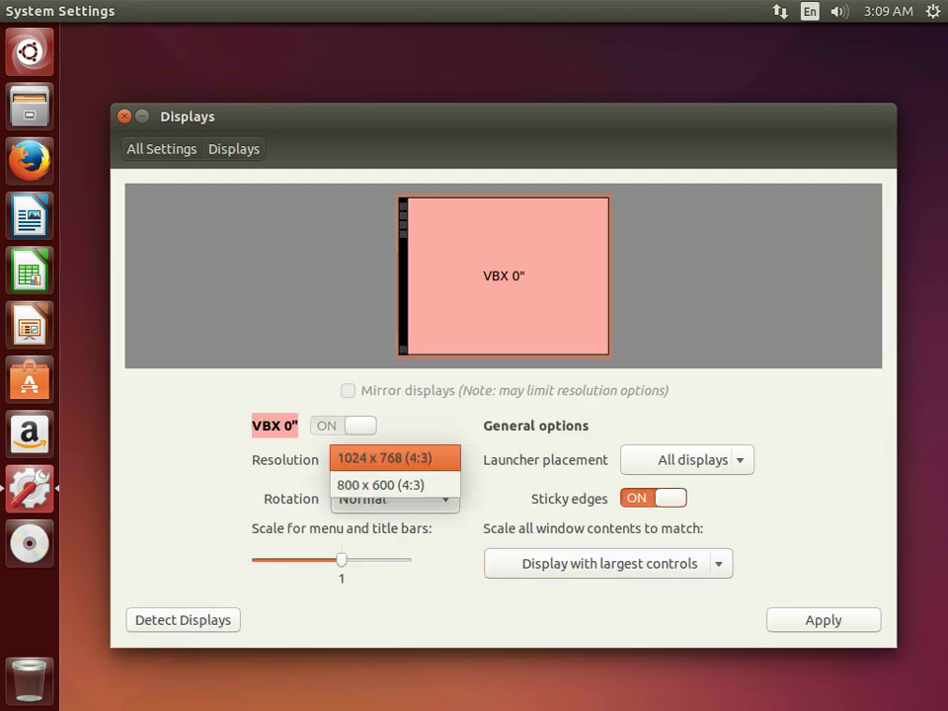
key(Return)
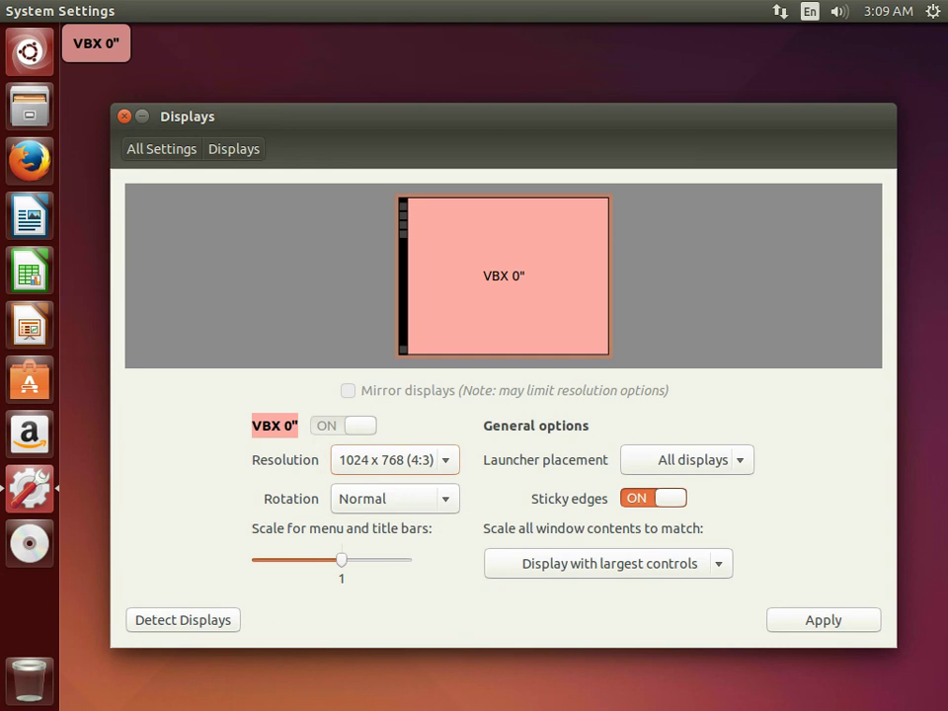
key(alt+Up)
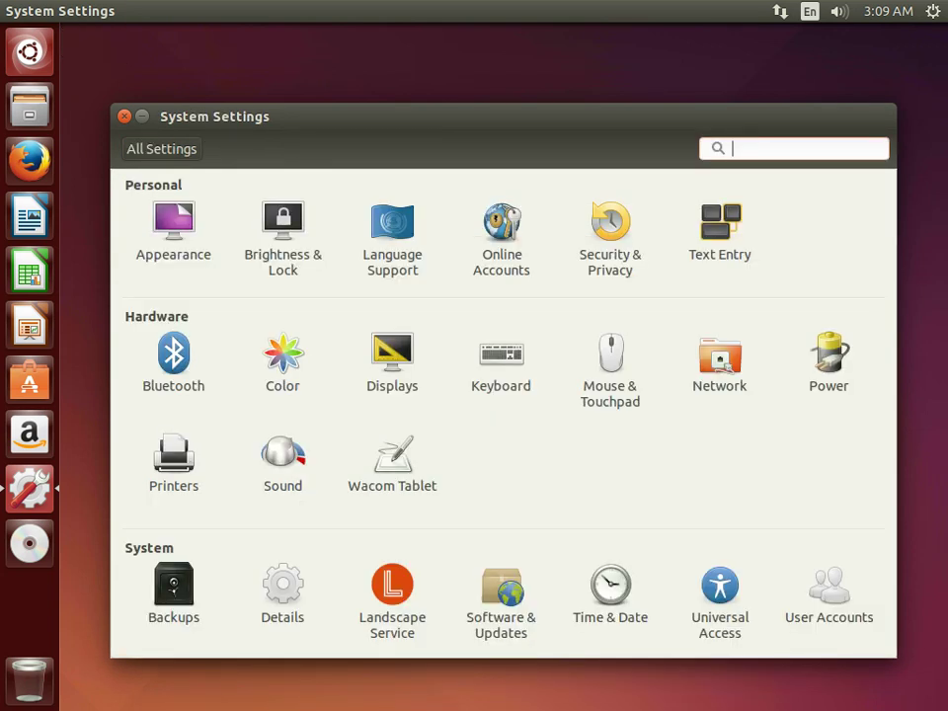
View the Network proxy settings, then return to the settings overview.
click(719, 360)
click(211, 233)
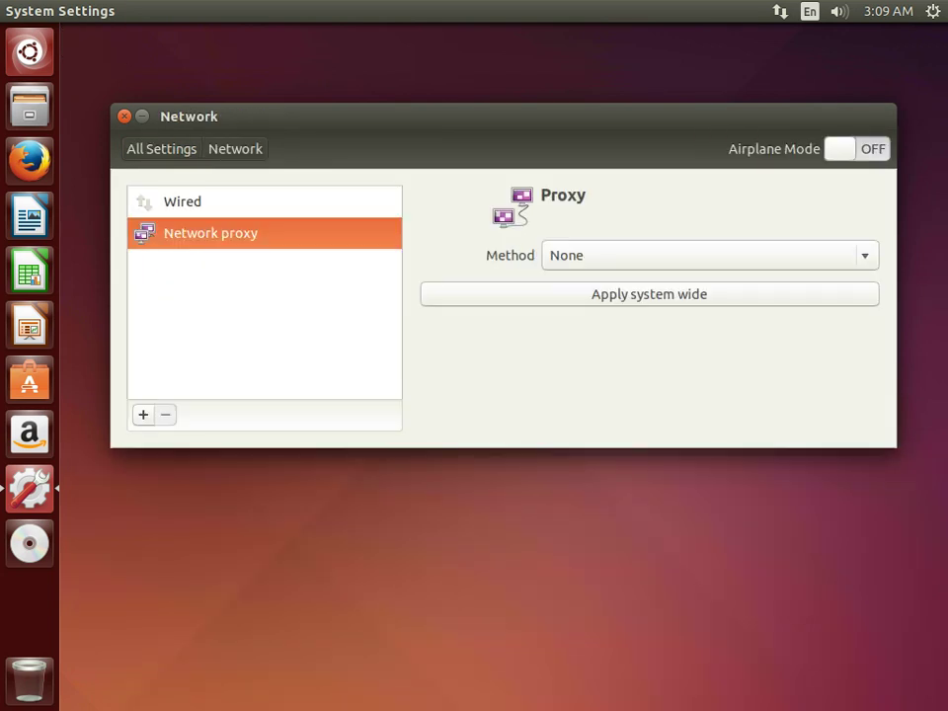
click(160, 148)
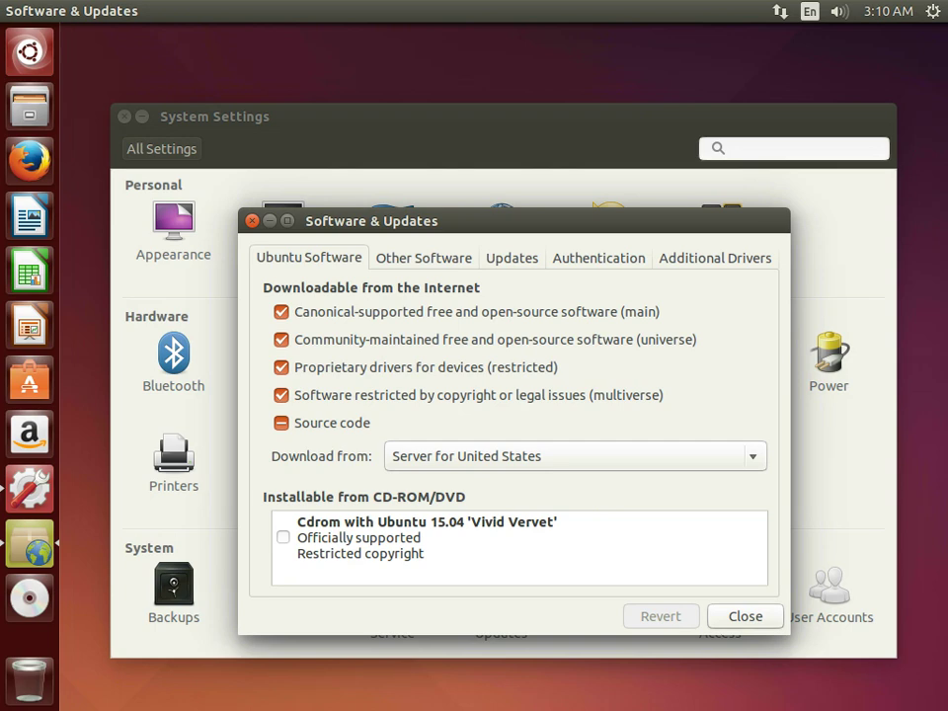
click(511, 257)
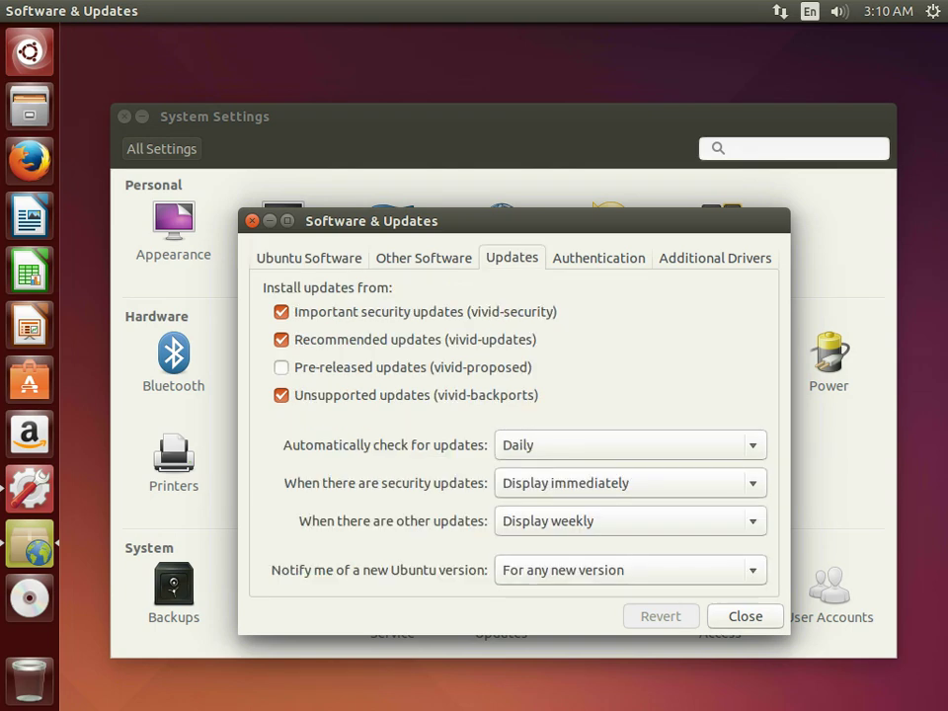
click(745, 617)
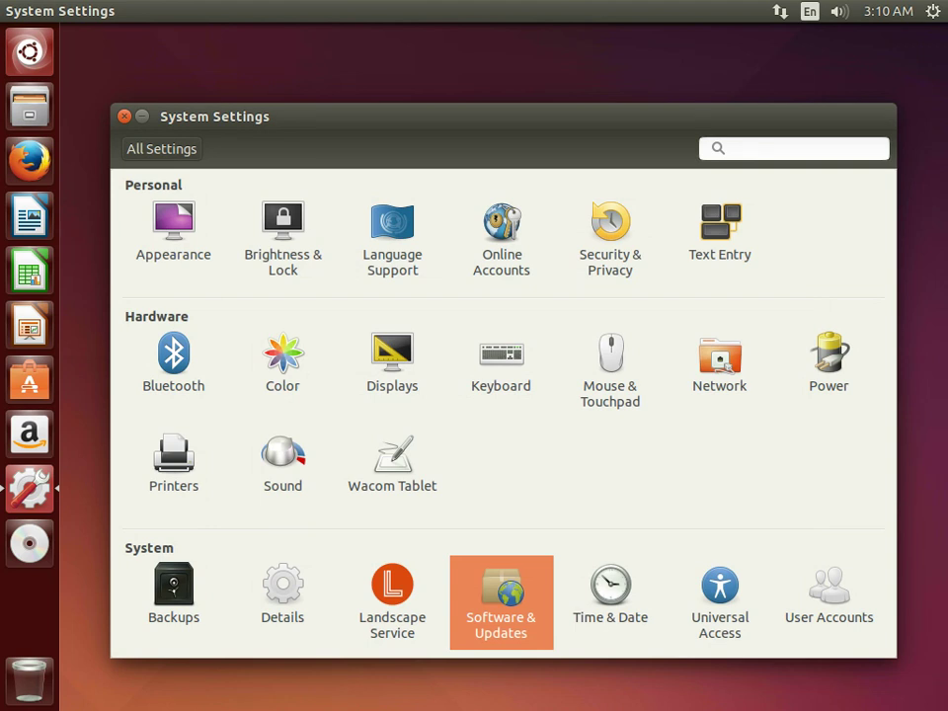
click(610, 597)
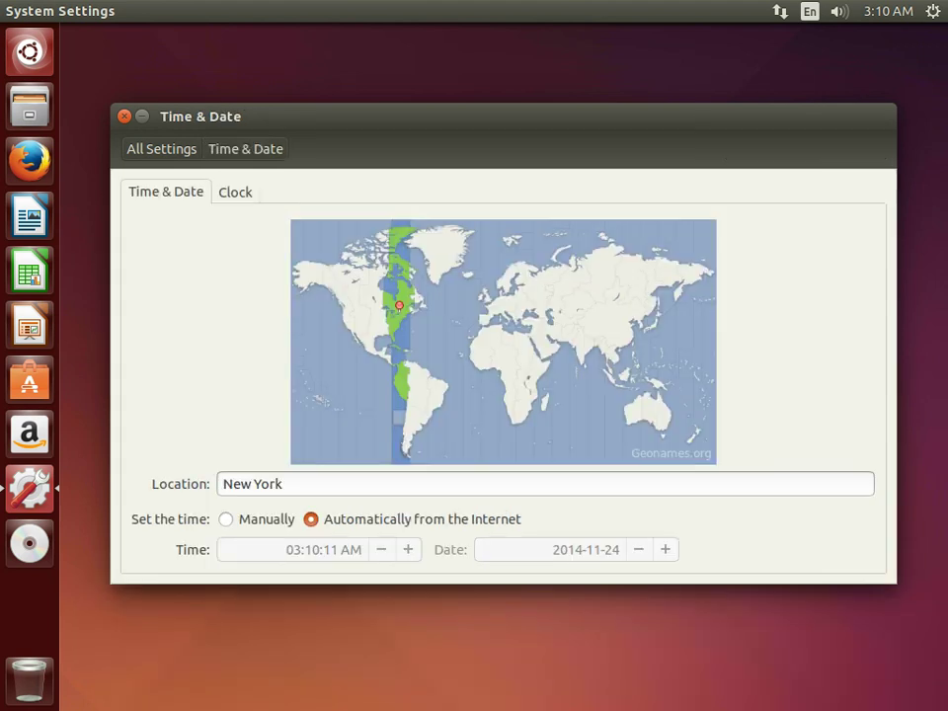
click(161, 148)
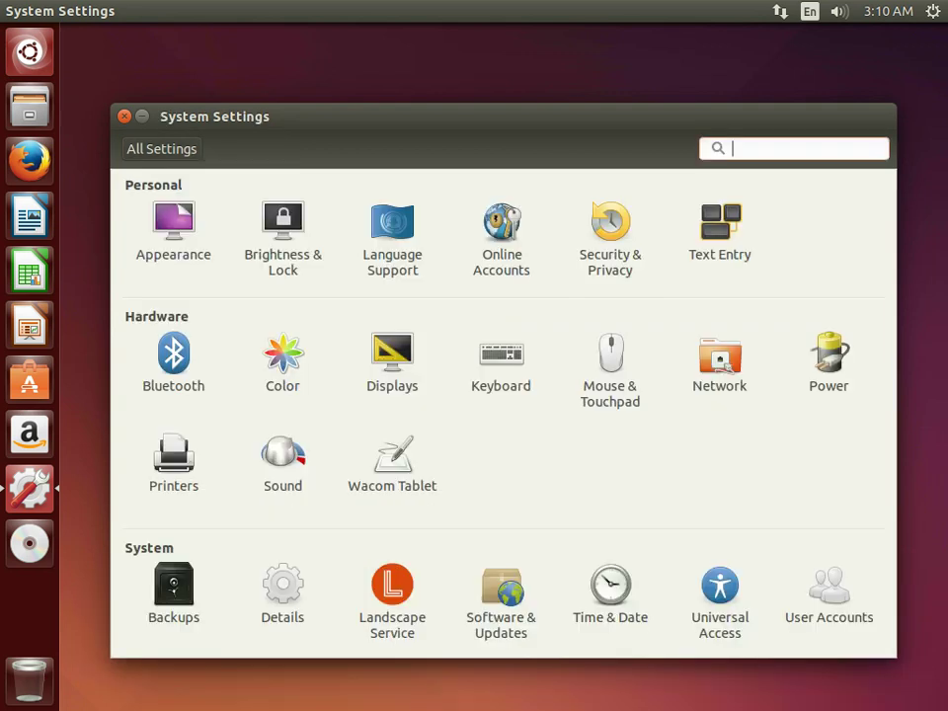
click(829, 592)
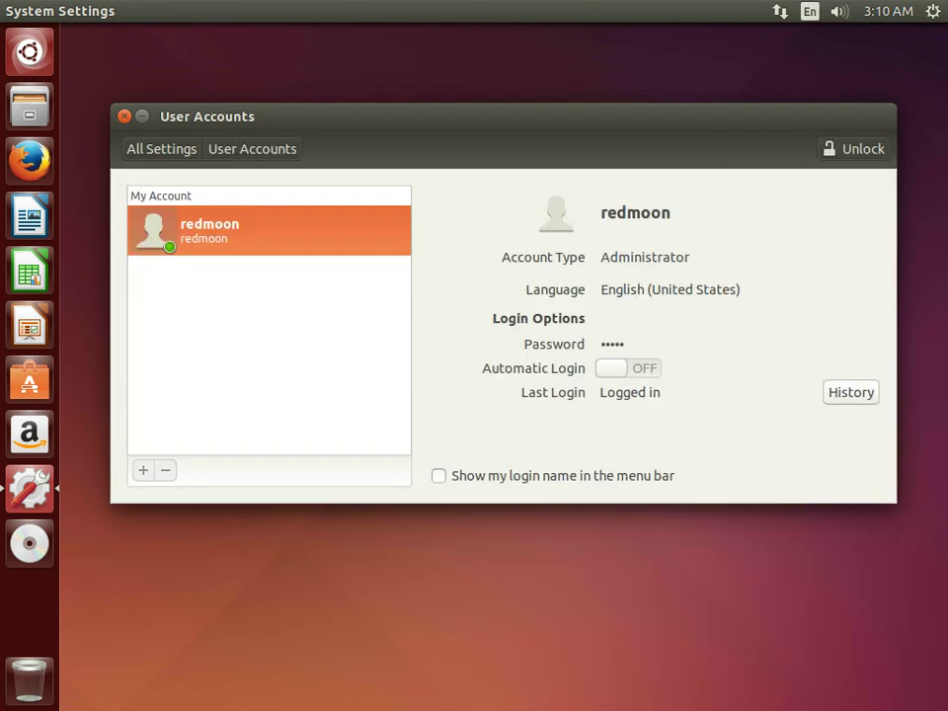
click(161, 148)
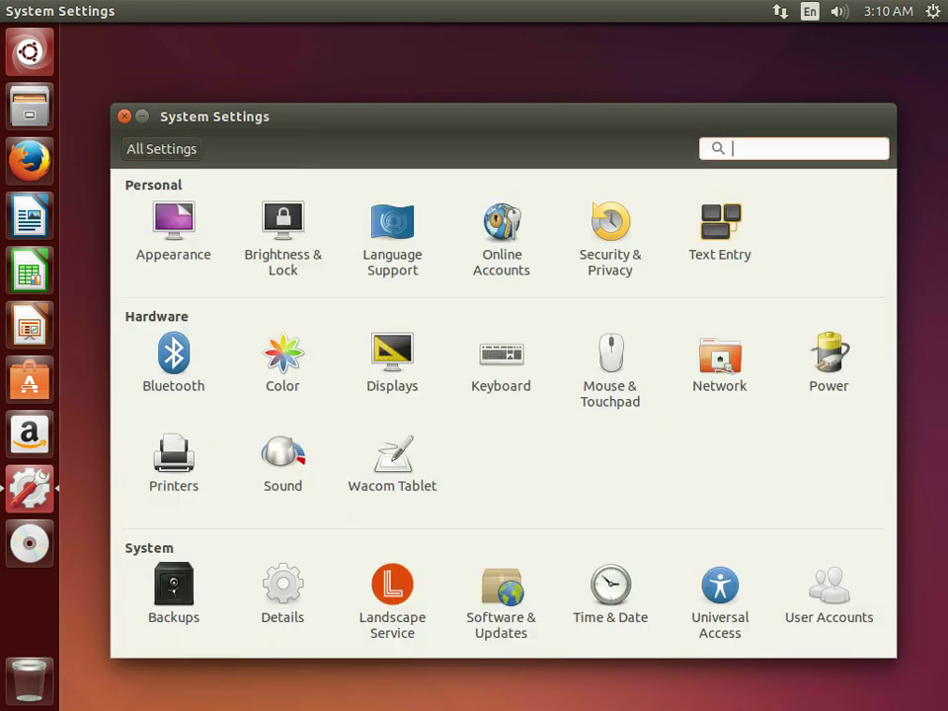
Close System Settings, browse the Computer root folder in Files, then close Files.
key(alt+F4)
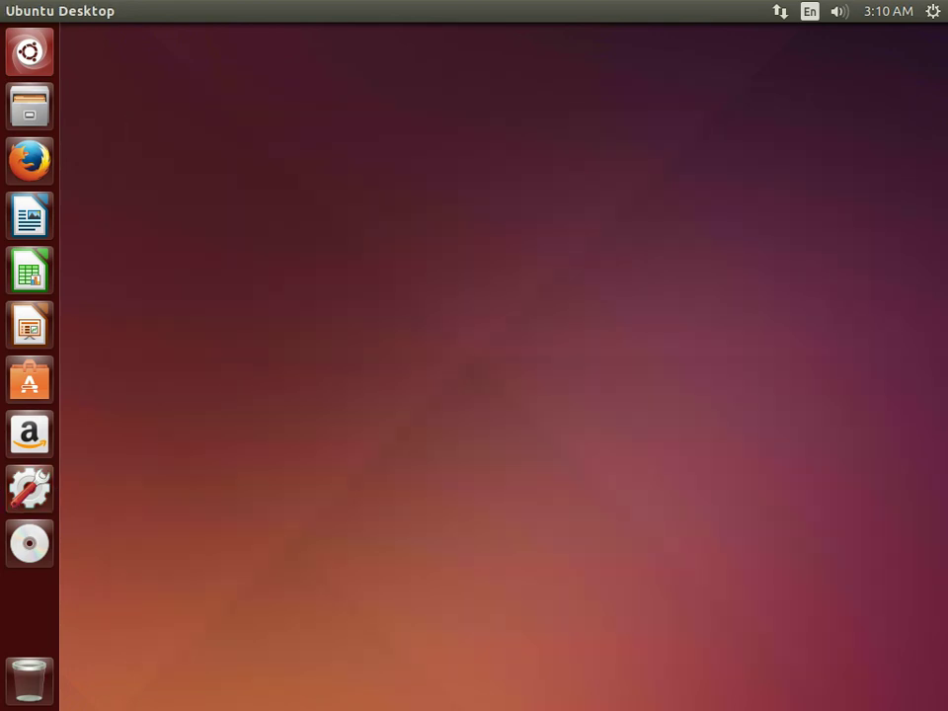
click(30, 106)
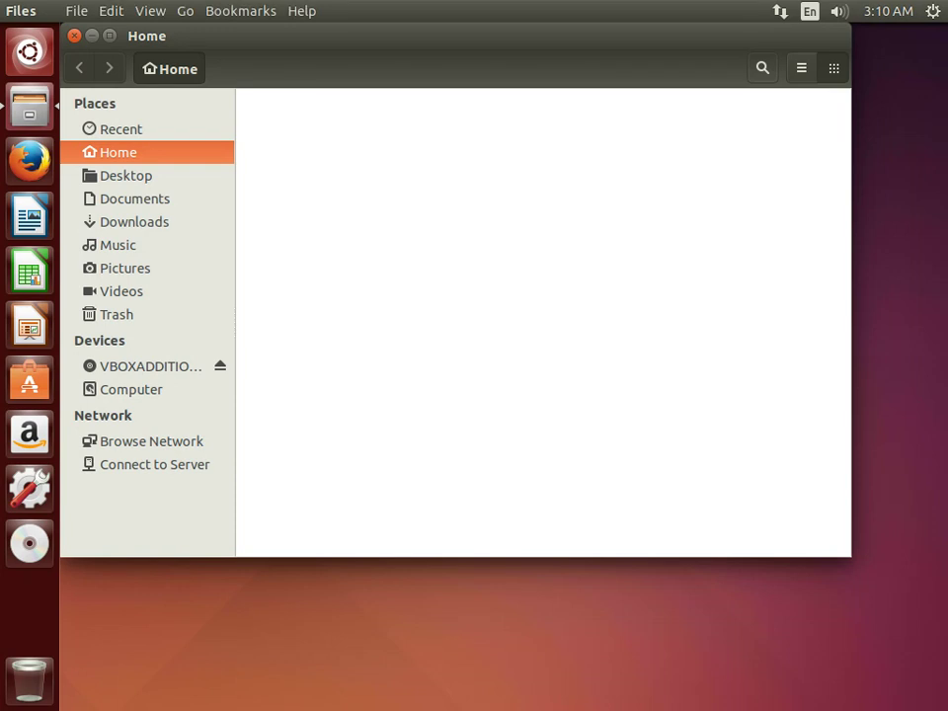
click(131, 388)
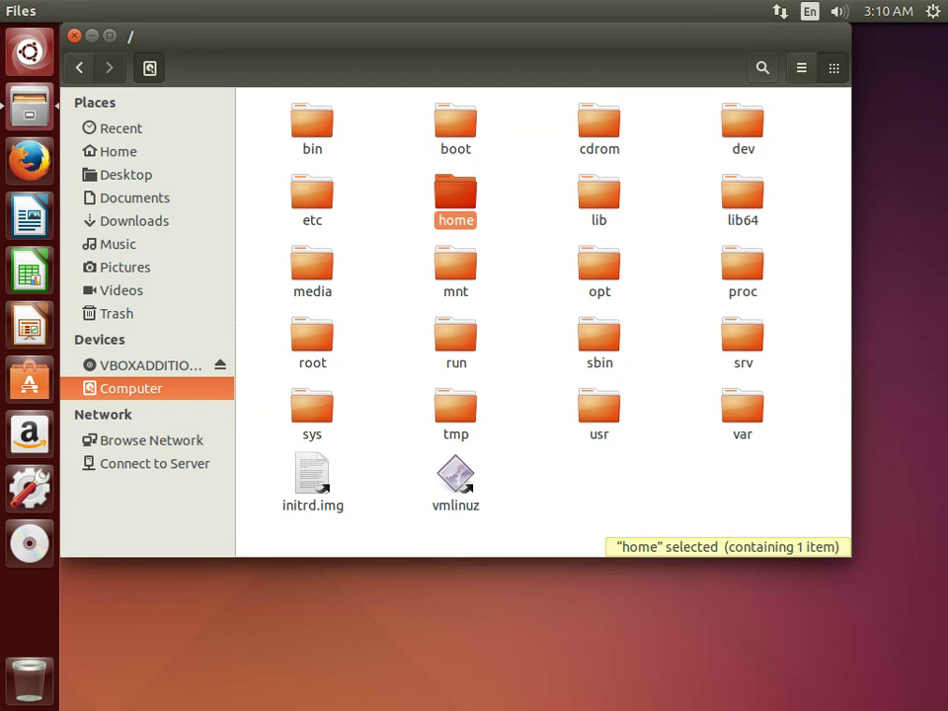
key(ctrl+w)
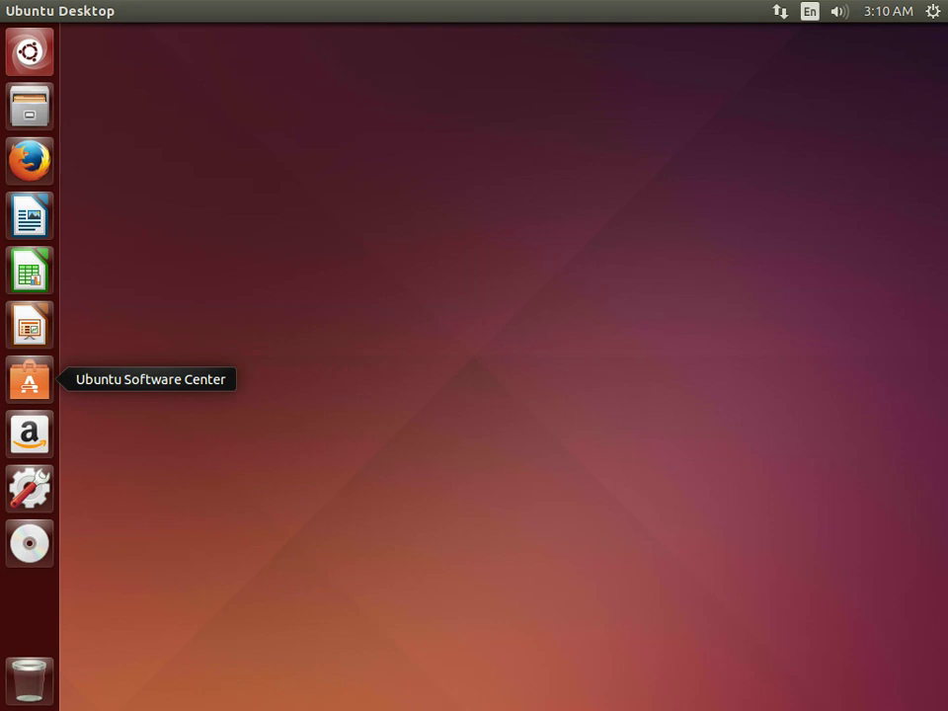
Launch Ubuntu Software Center and browse the installed software list.
click(29, 379)
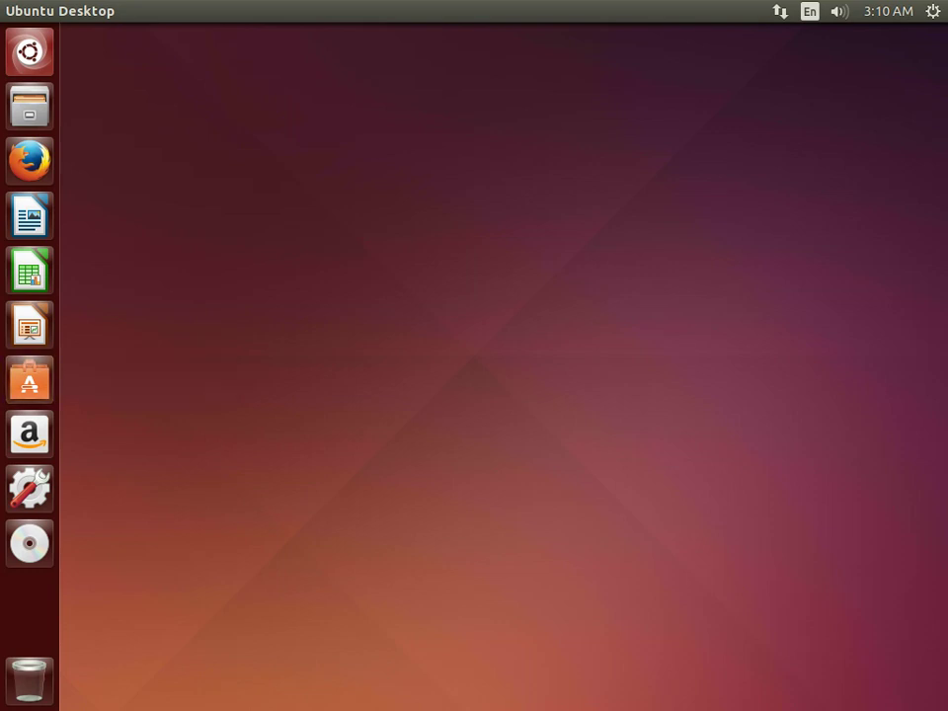
key(alt)
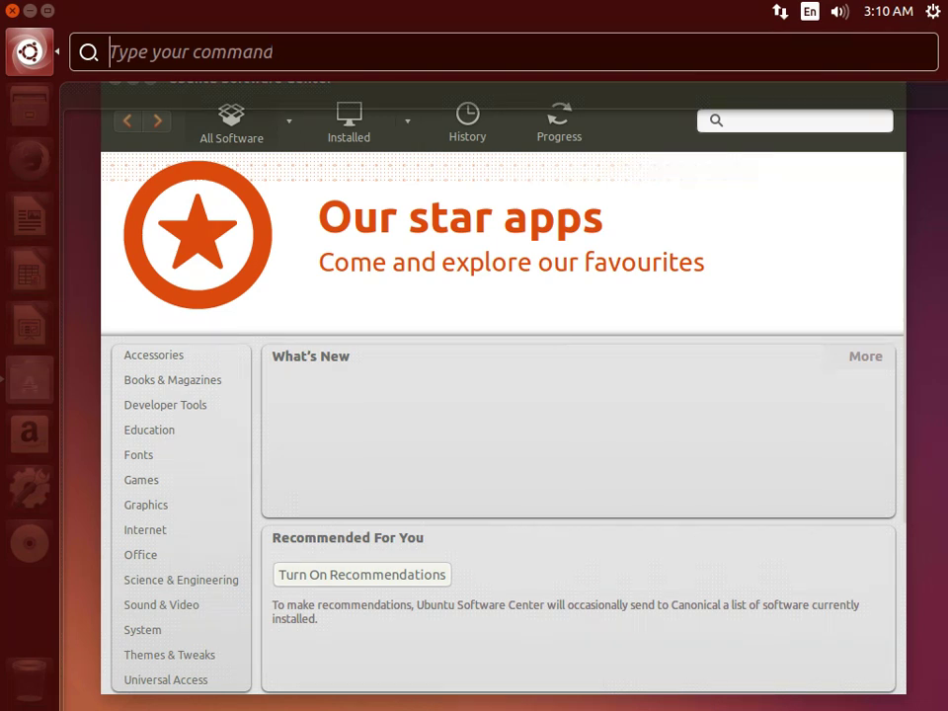
key(Escape)
click(153, 355)
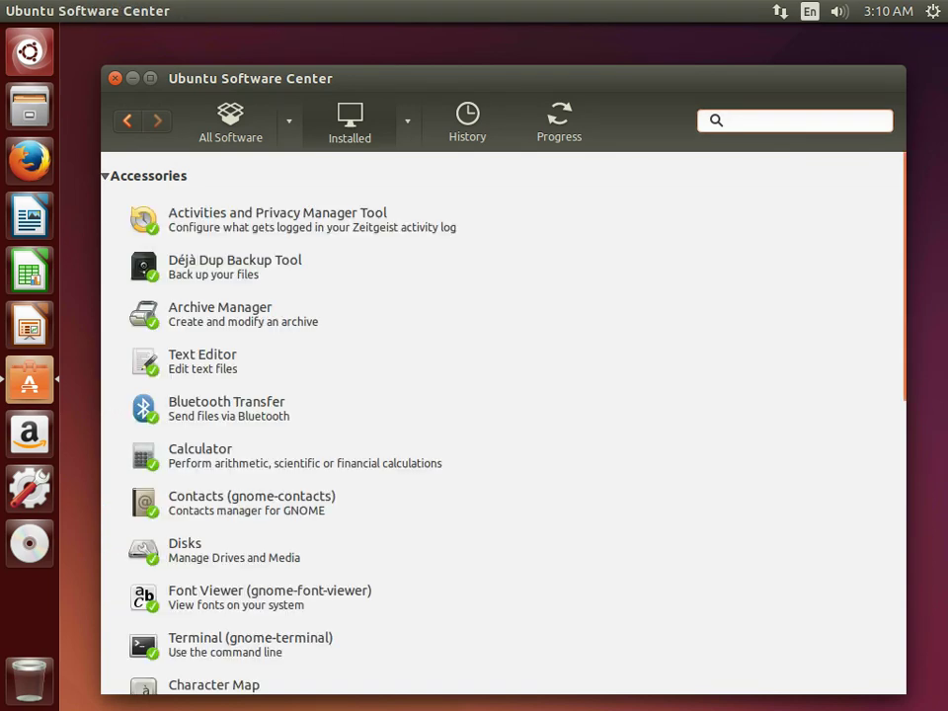
scroll(502, 425, down, 10)
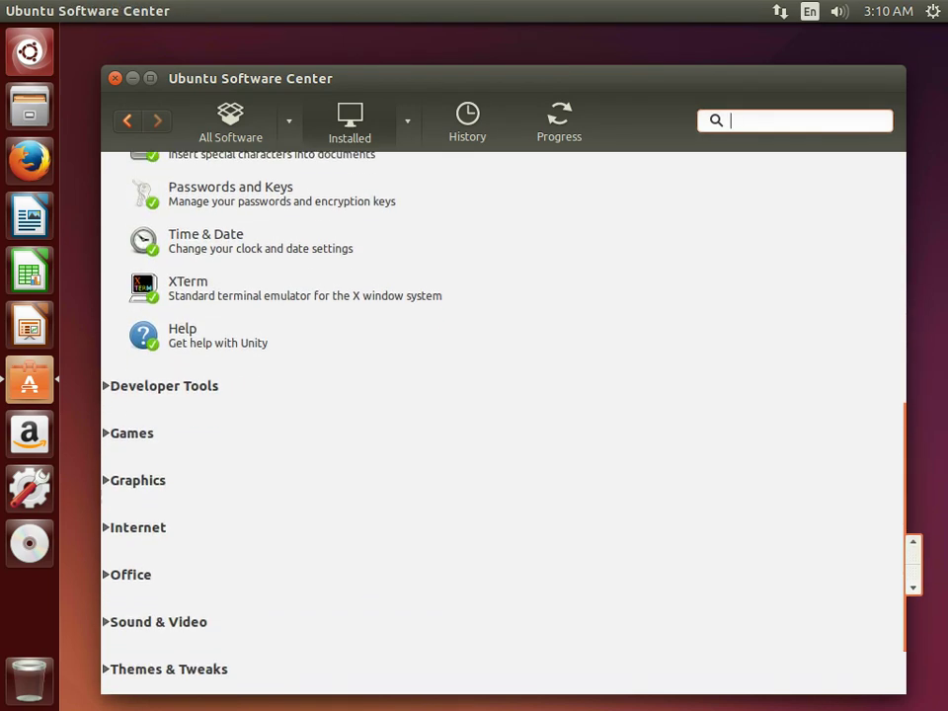
scroll(501, 424, up, 10)
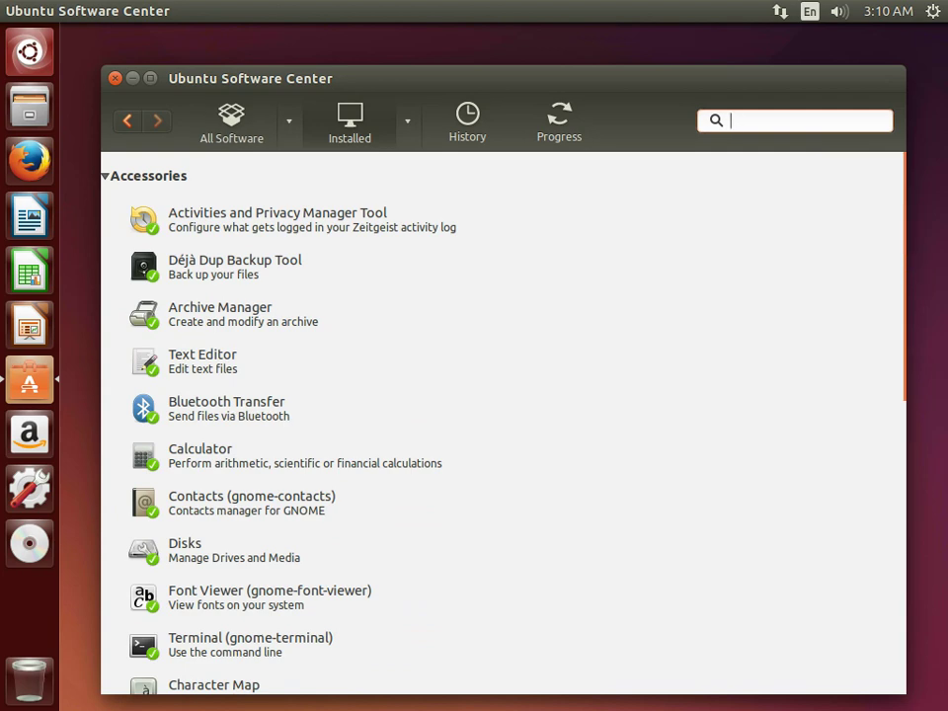
key(ctrl+1)
Browse the Accessories category and return to the catalogue home.
click(153, 354)
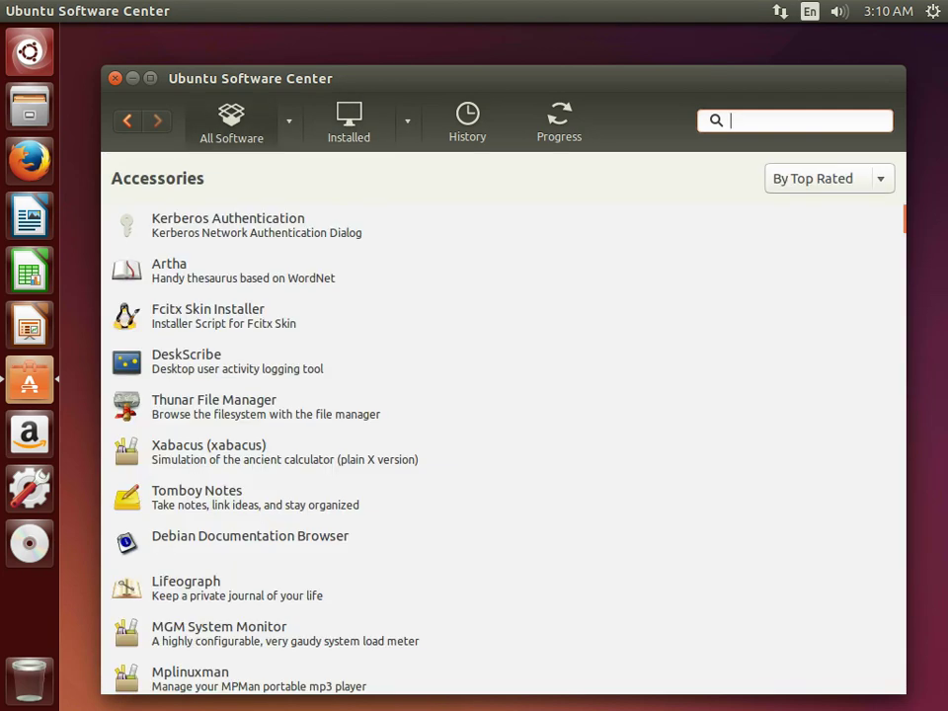
scroll(502, 444, down, 10)
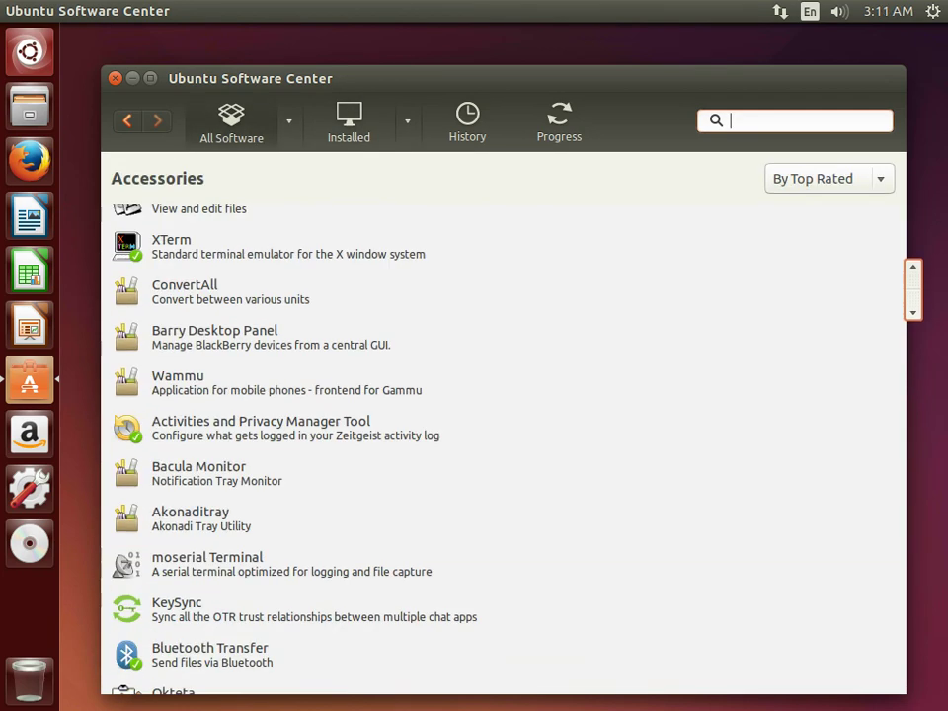
scroll(501, 445, up, 4)
scroll(501, 445, down, 5)
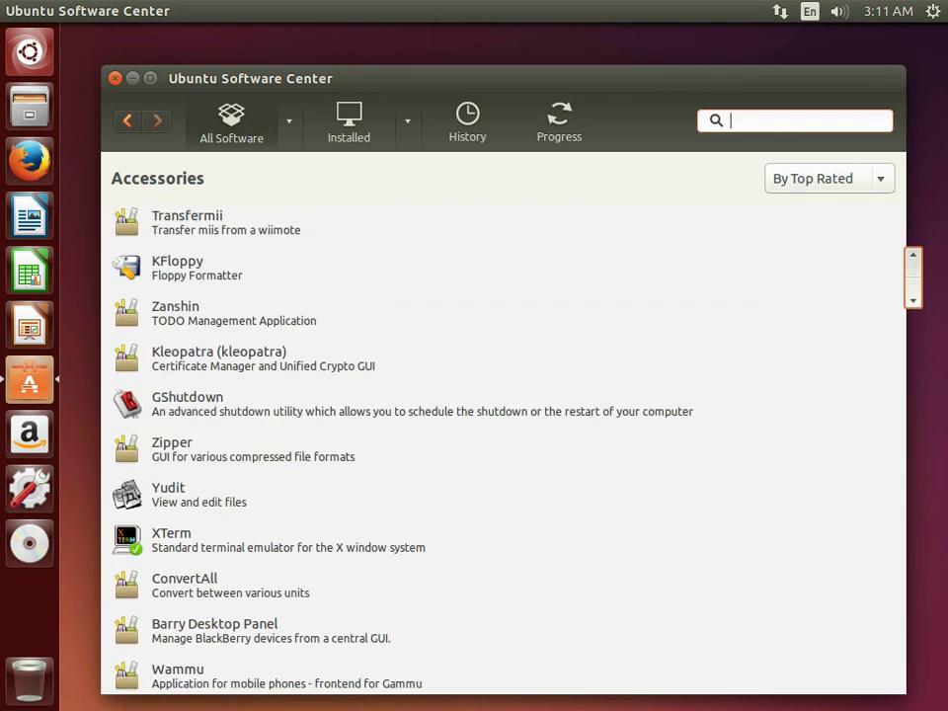
key(ctrl+1)
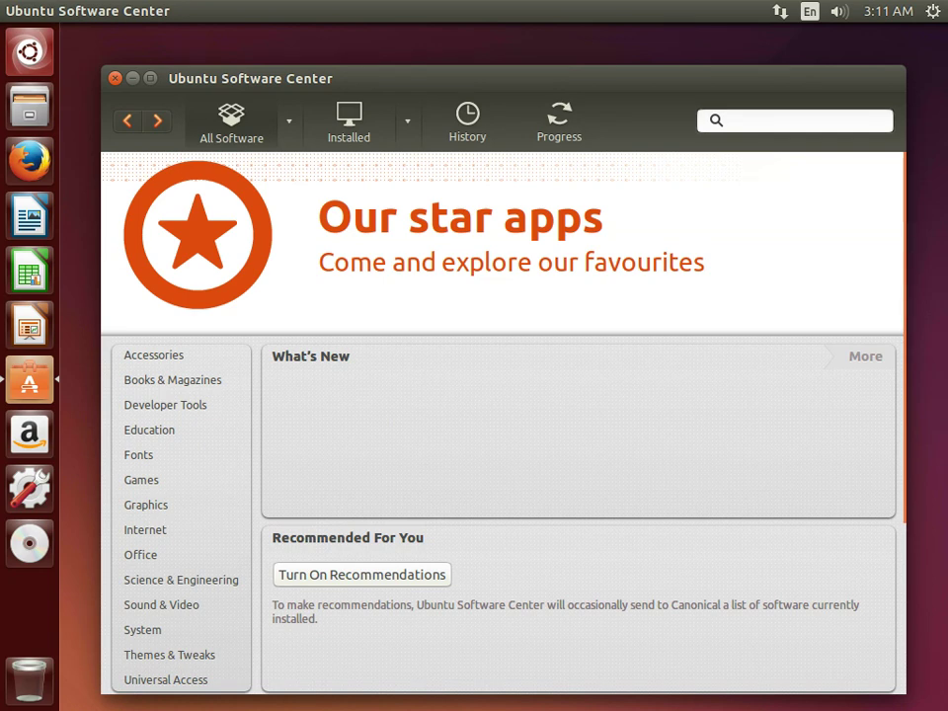
Look through the Themes & Tweaks and Games categories.
click(168, 654)
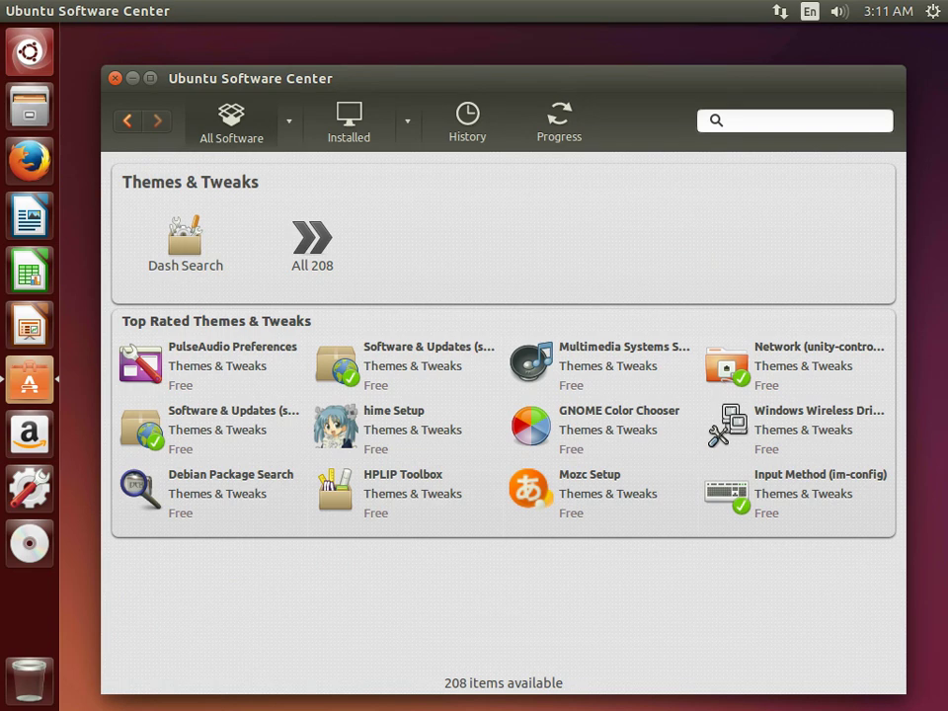
key(alt+Left)
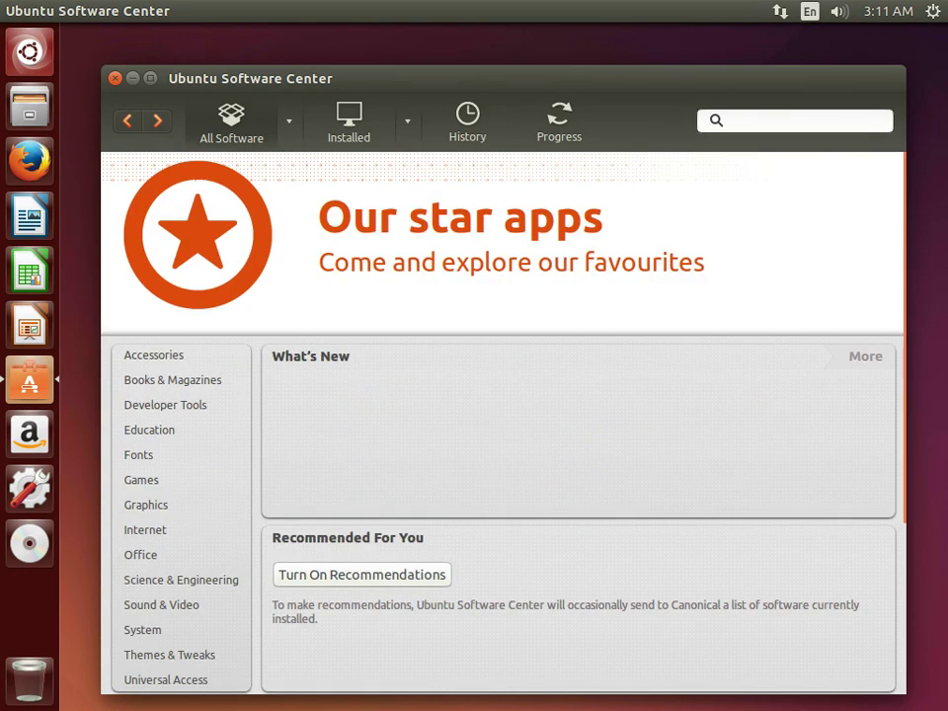
click(141, 480)
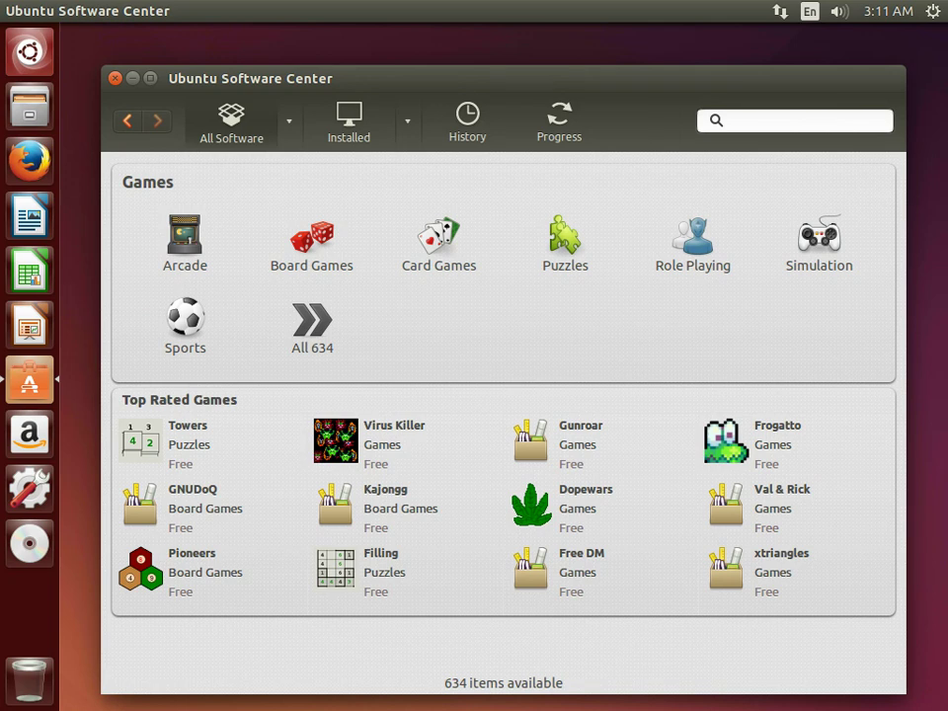
key(alt+Left)
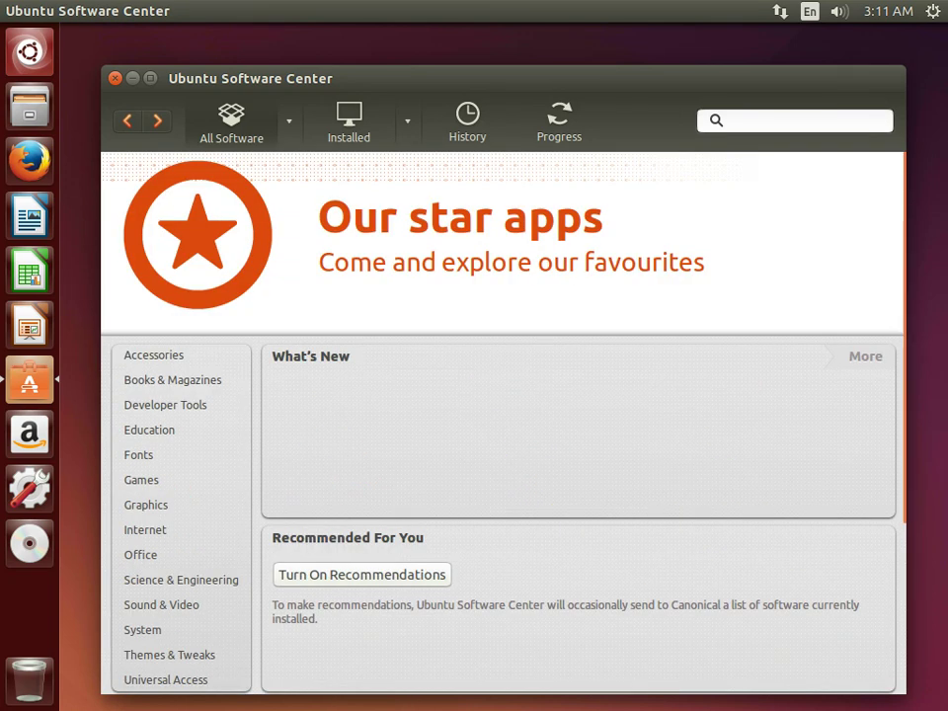
Scroll through the Universal Access category, then close Ubuntu Software Center.
click(166, 679)
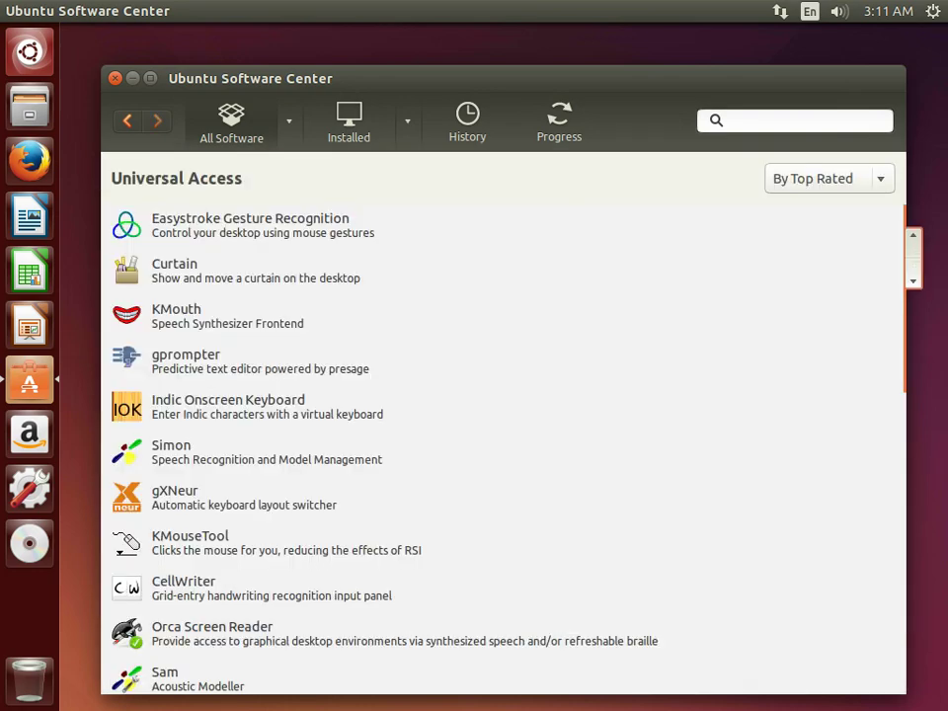
scroll(504, 444, down, 2)
scroll(504, 444, down, 10)
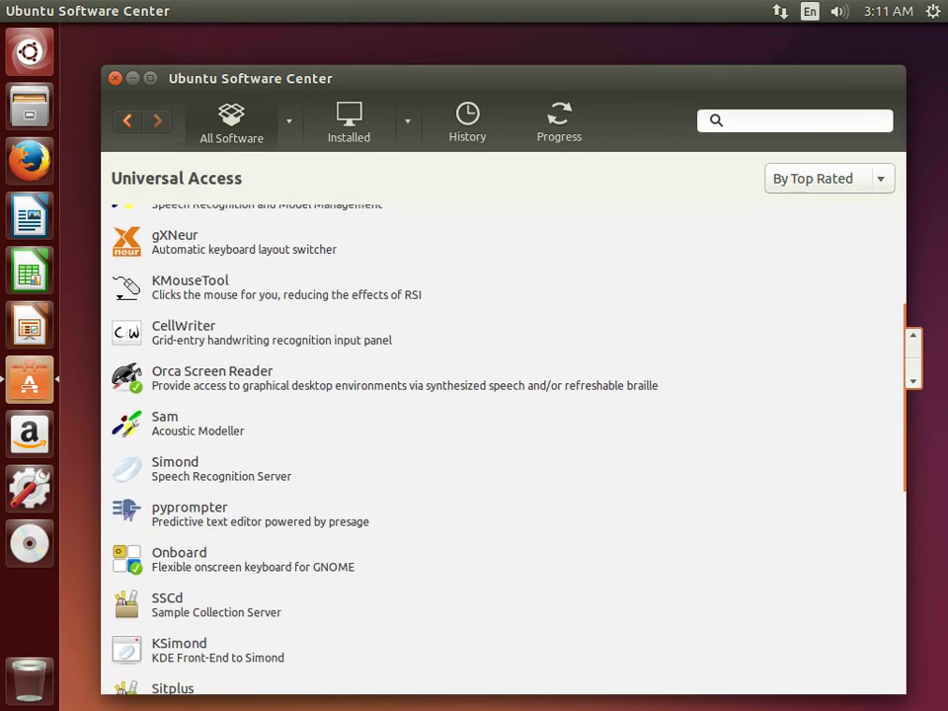
scroll(503, 445, down, 6)
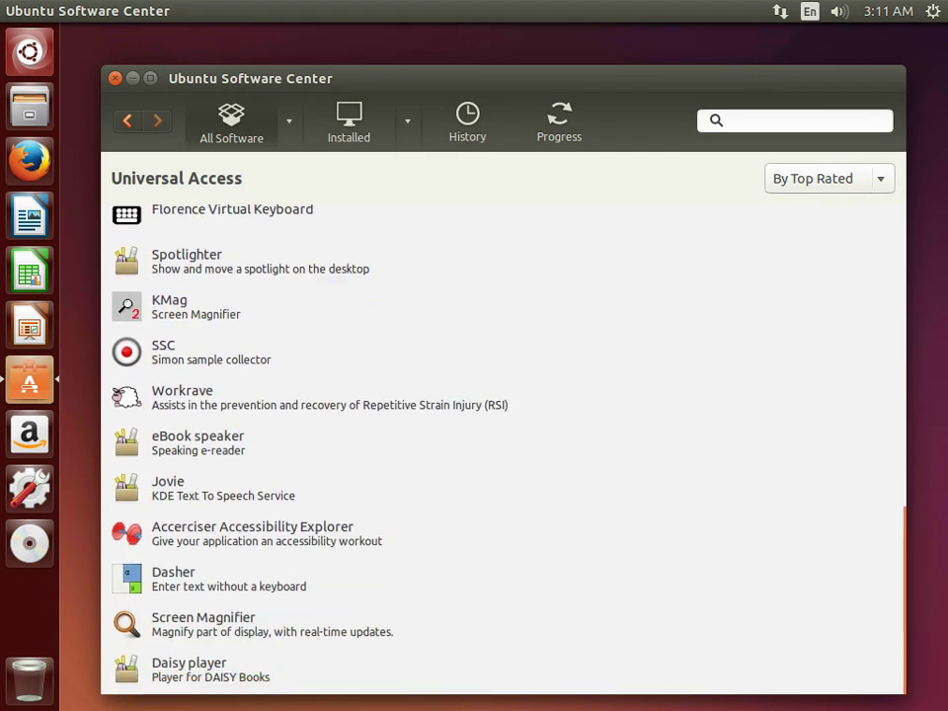
click(115, 78)
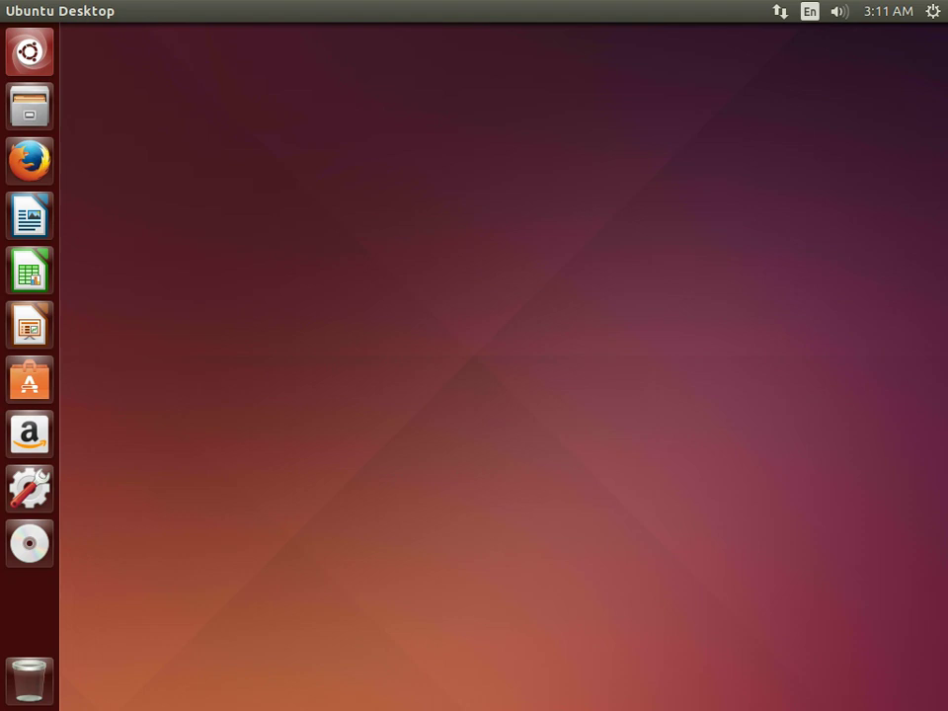
Launch Disks from a Dash 'disk' search, inspect the extended and swap partitions, and close it.
key(super)
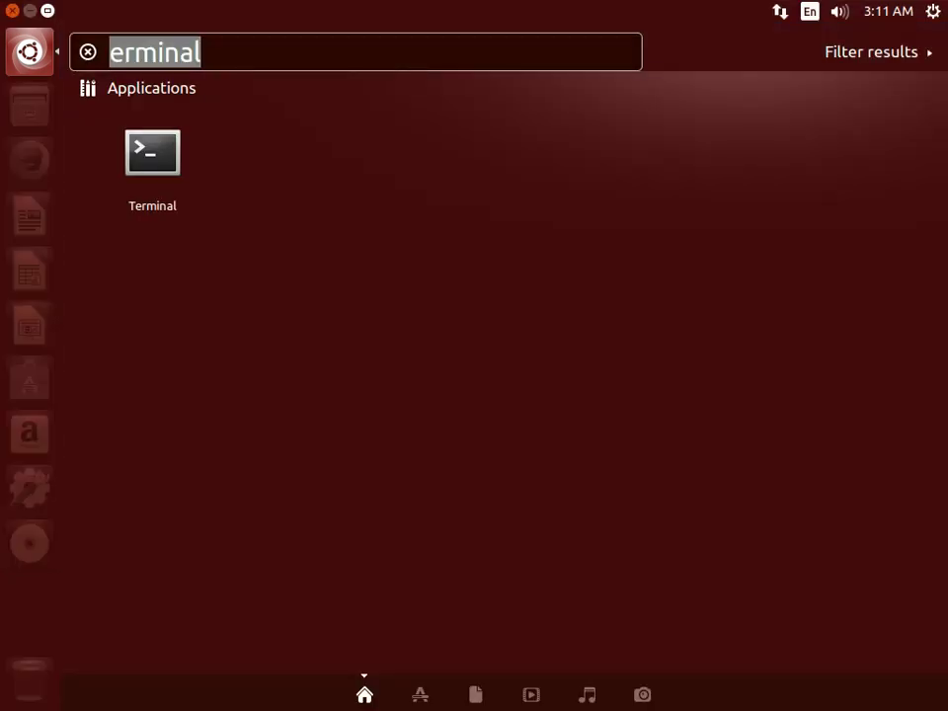
text(disk)
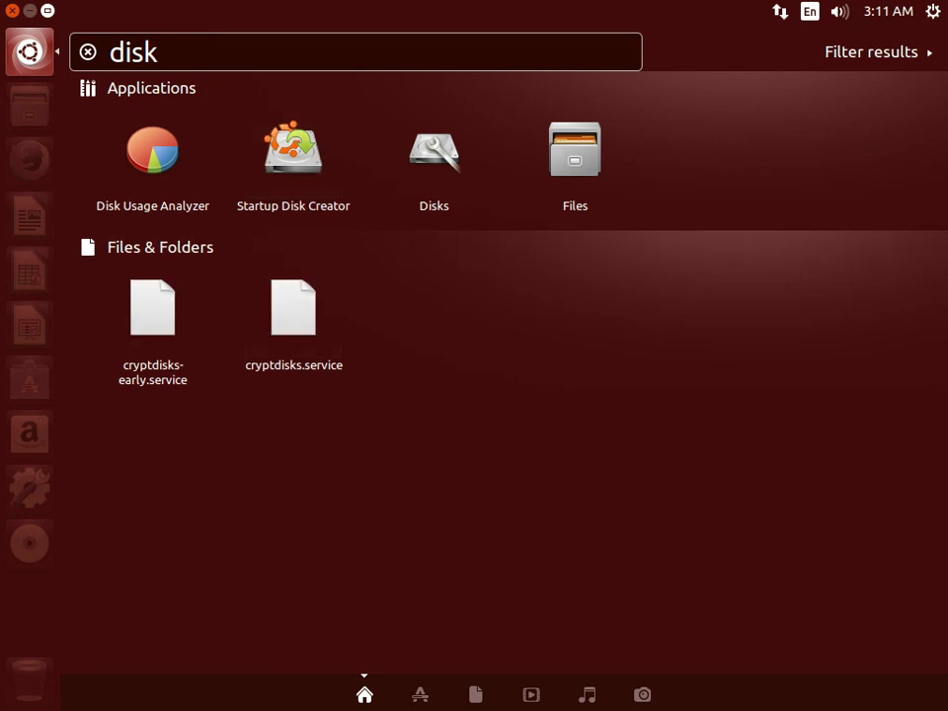
key(Right)
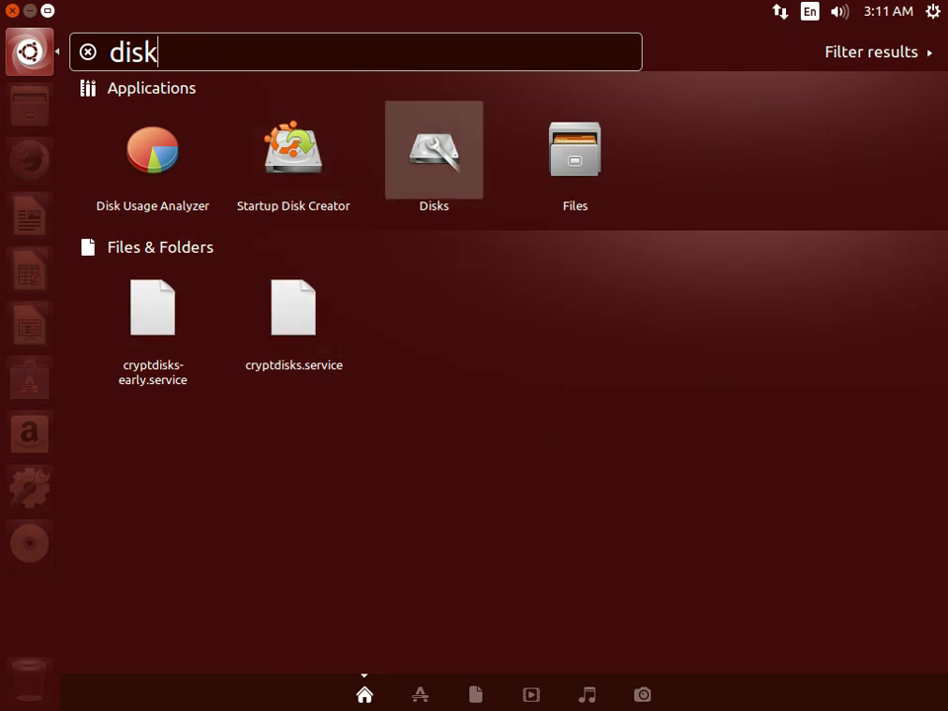
key(Return)
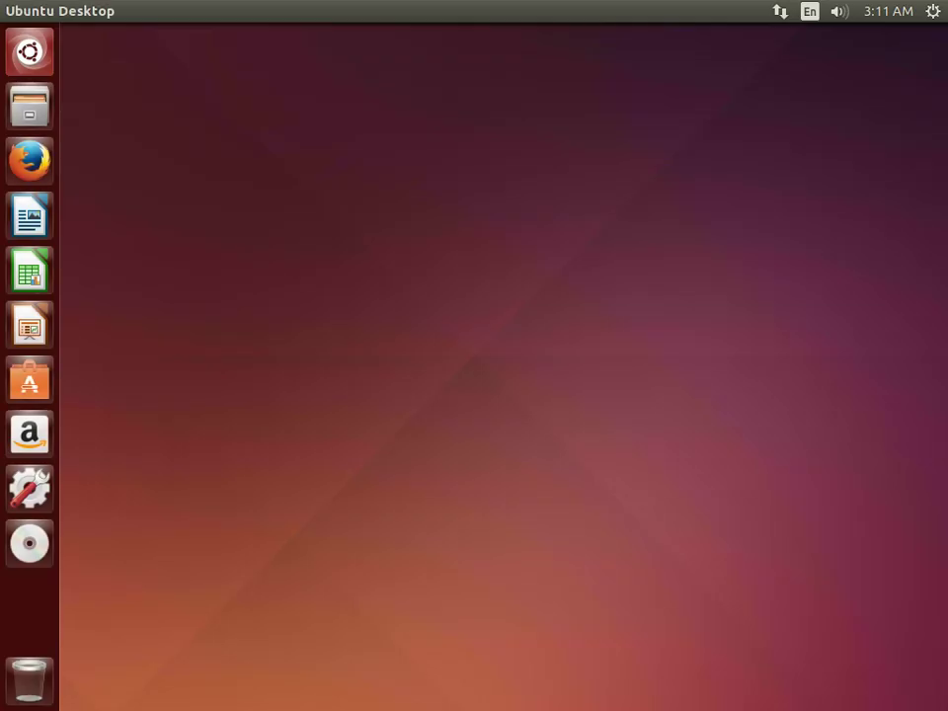
click(827, 286)
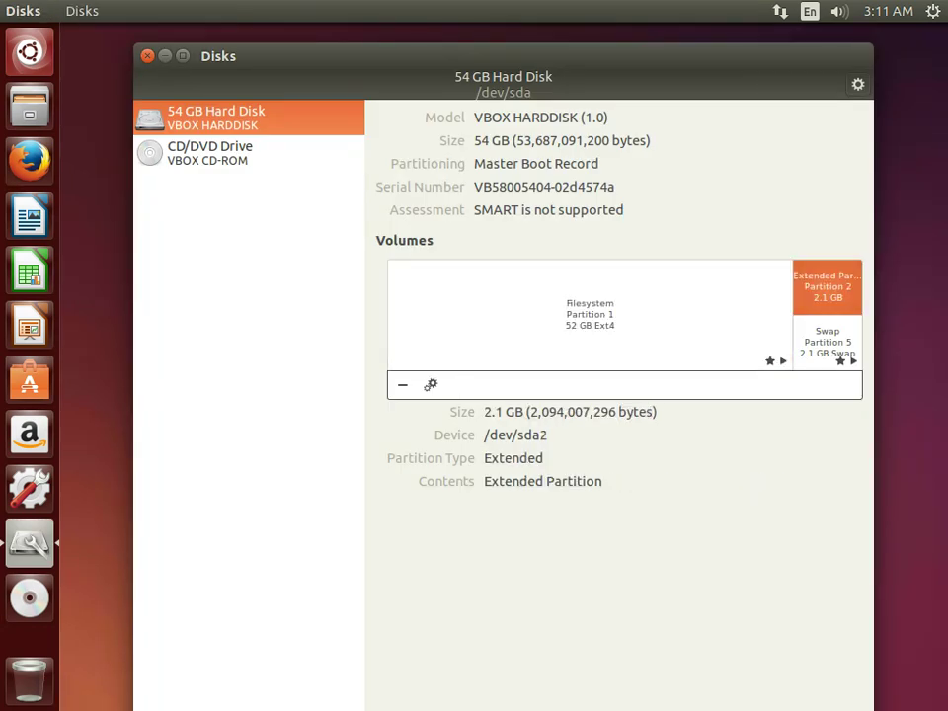
click(827, 342)
key(ctrl+q)
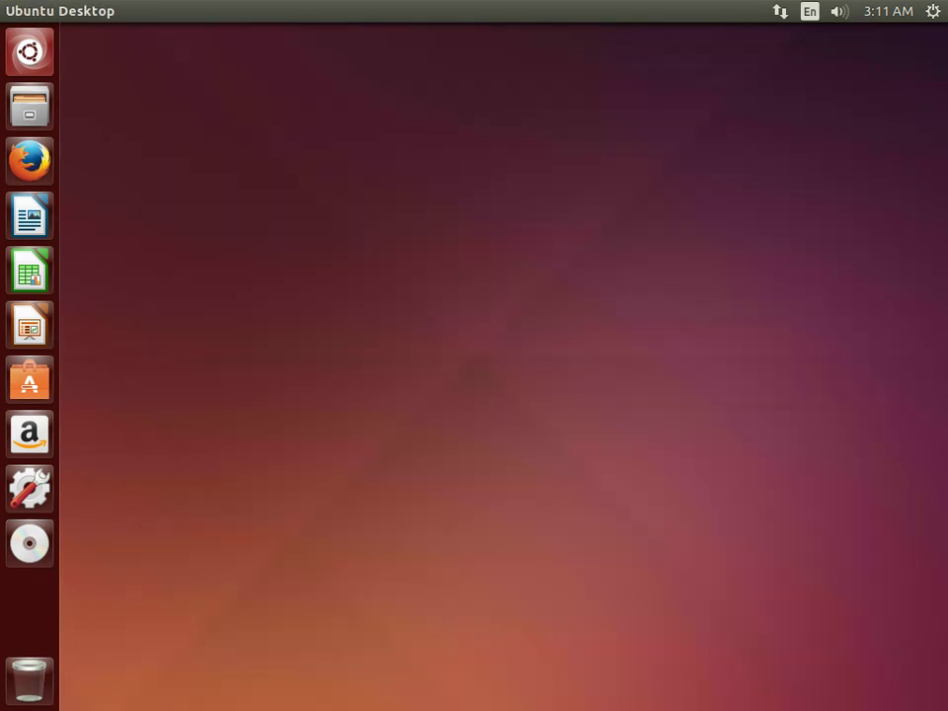
Launch and close Disk Usage Analyzer and Startup Disk Creator from the 'disk' results.
key(super)
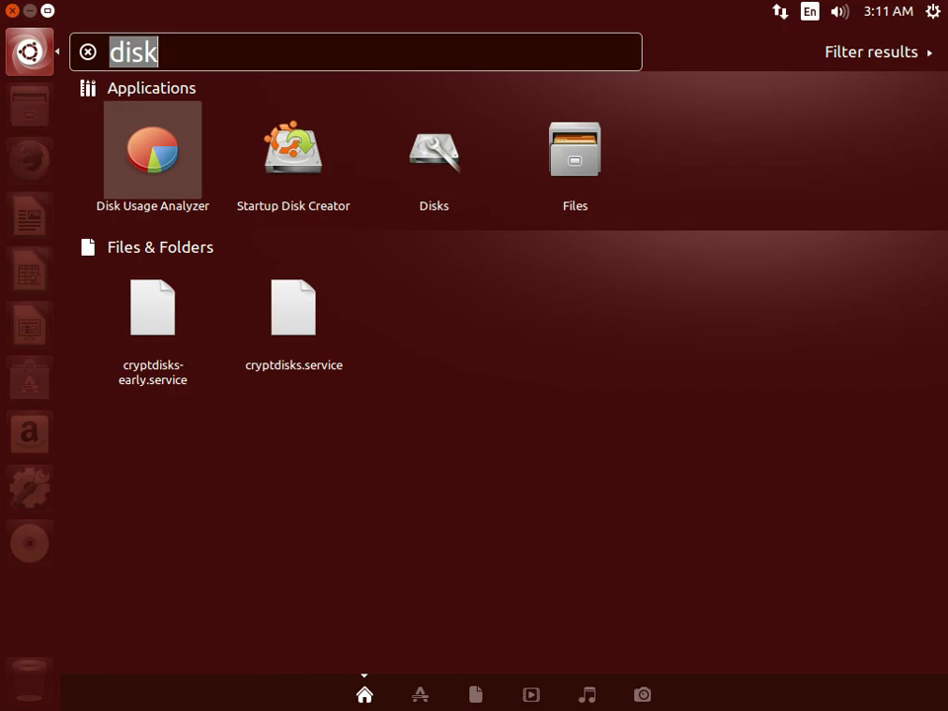
key(Return)
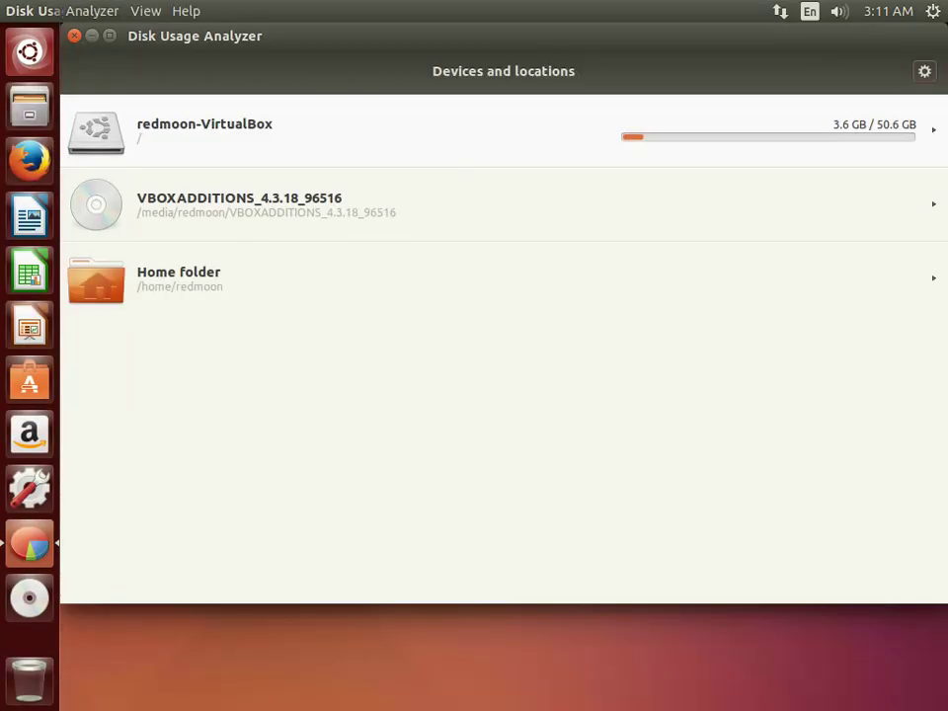
key(ctrl+q)
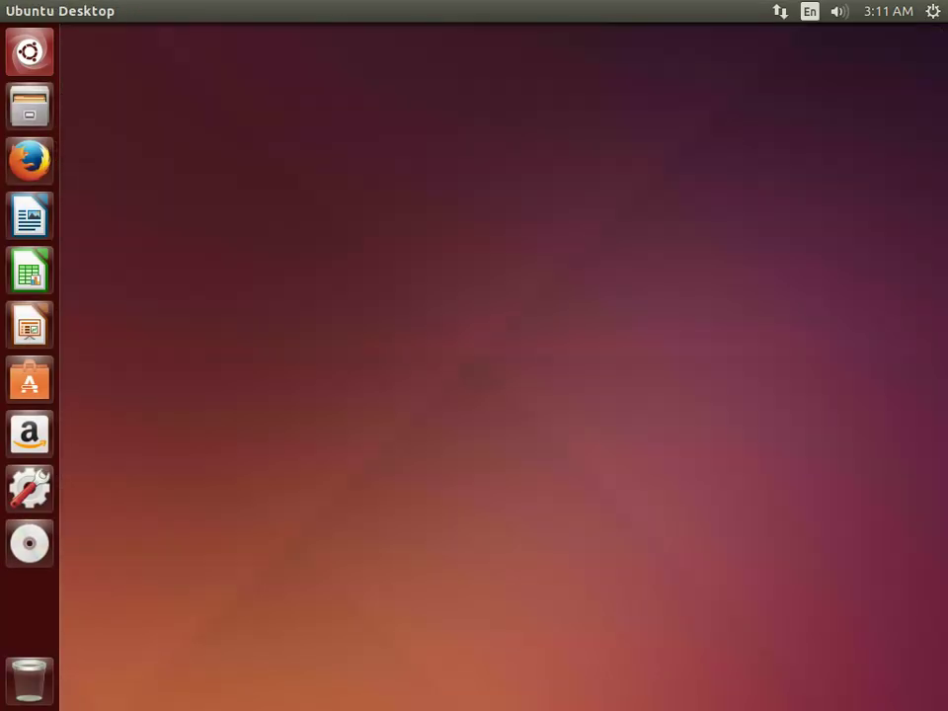
key(super)
key(Right)
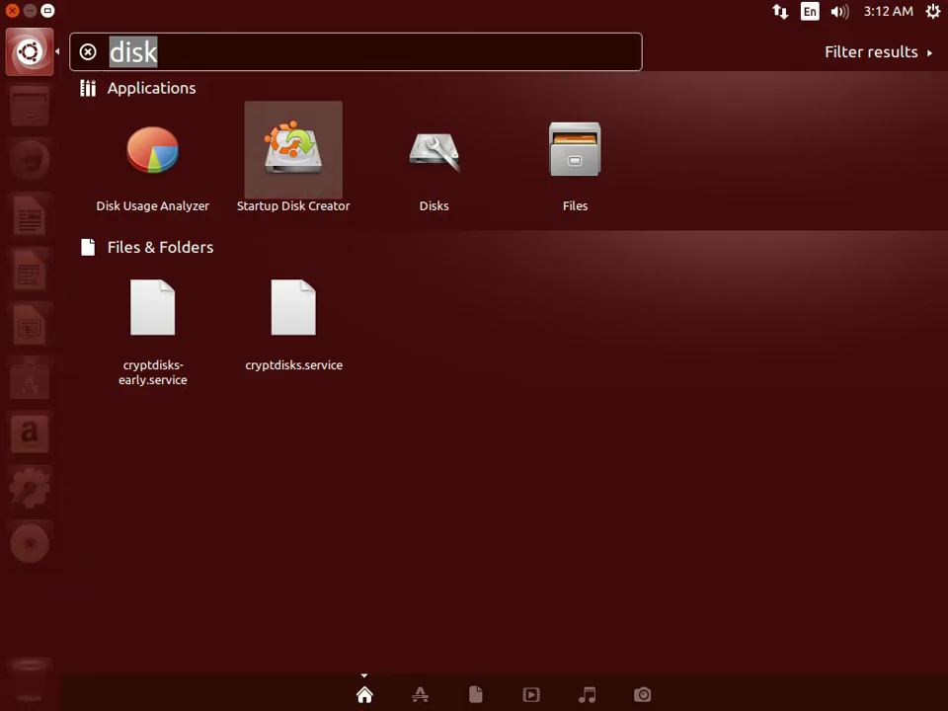
key(Return)
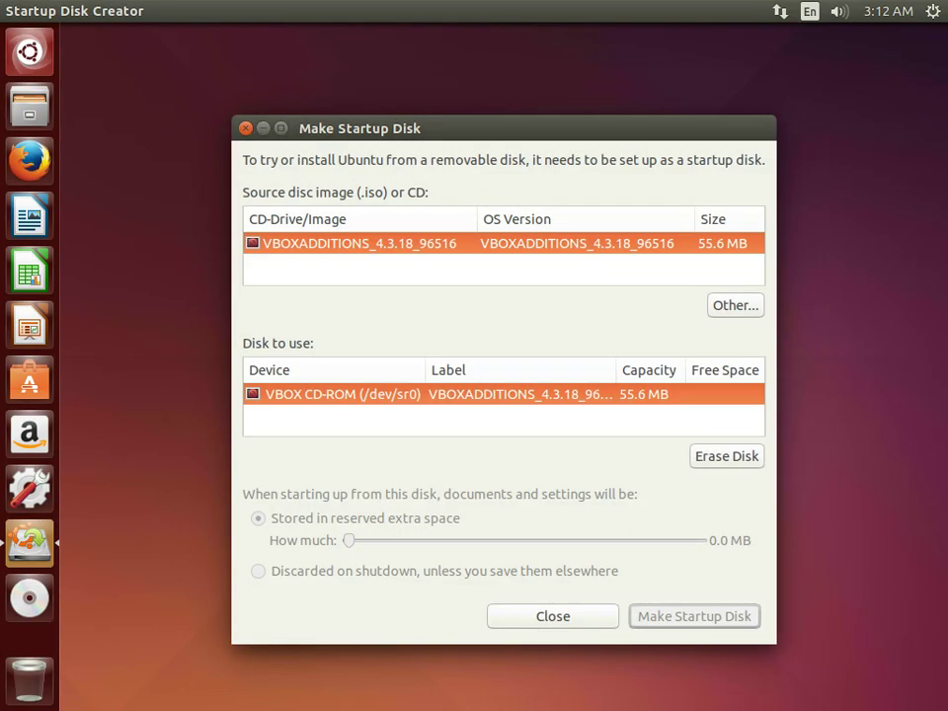
key(ctrl+q)
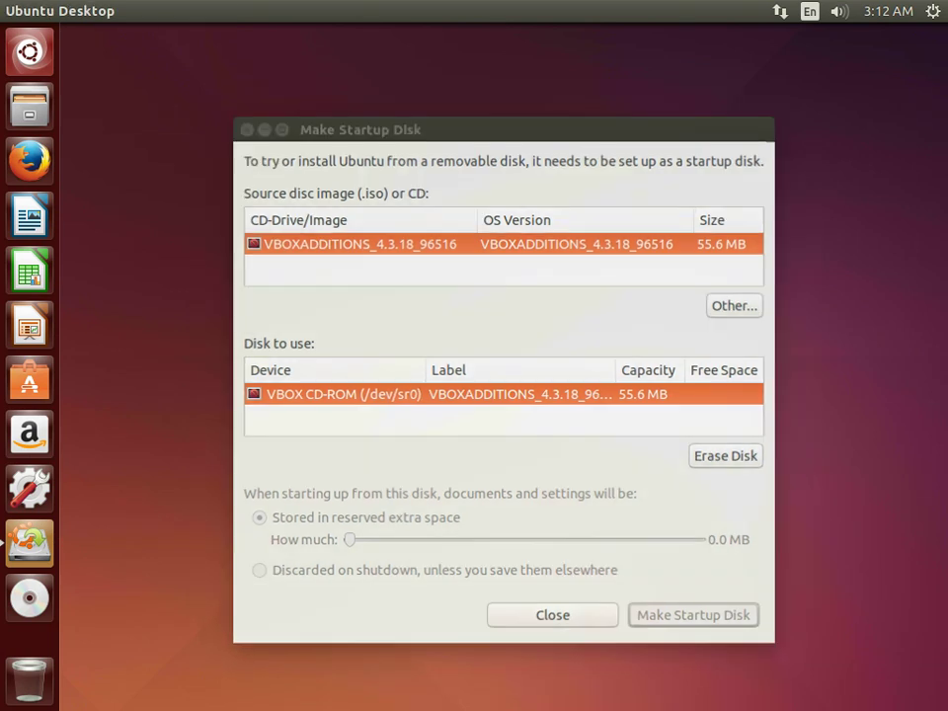
key(super)
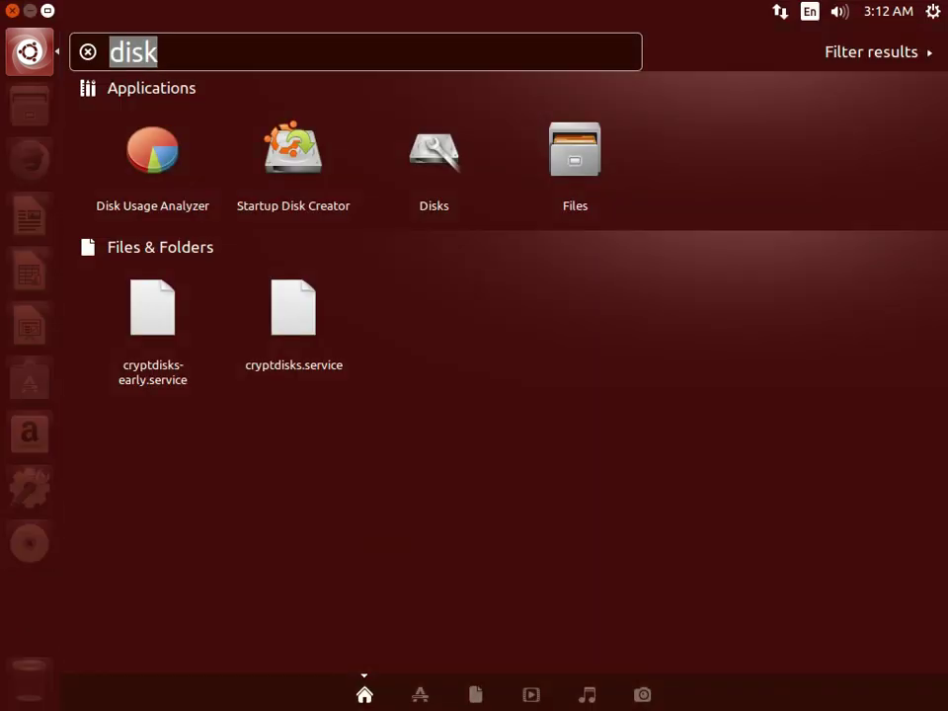
Launch System Monitor from an 'm' search, sort processes by % CPU, then close it.
text(m)
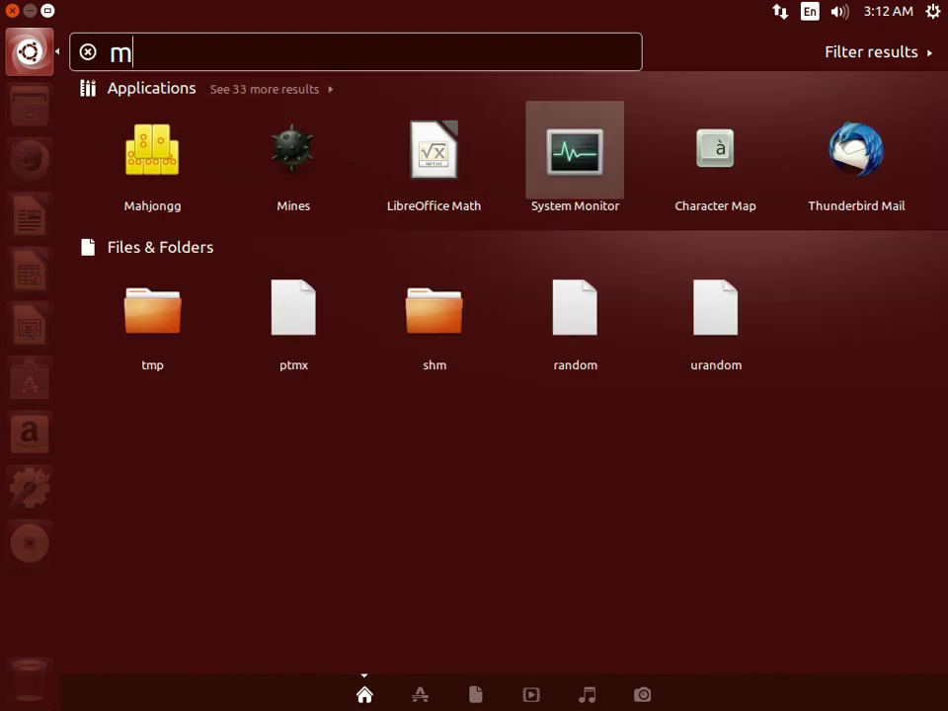
key(Escape)
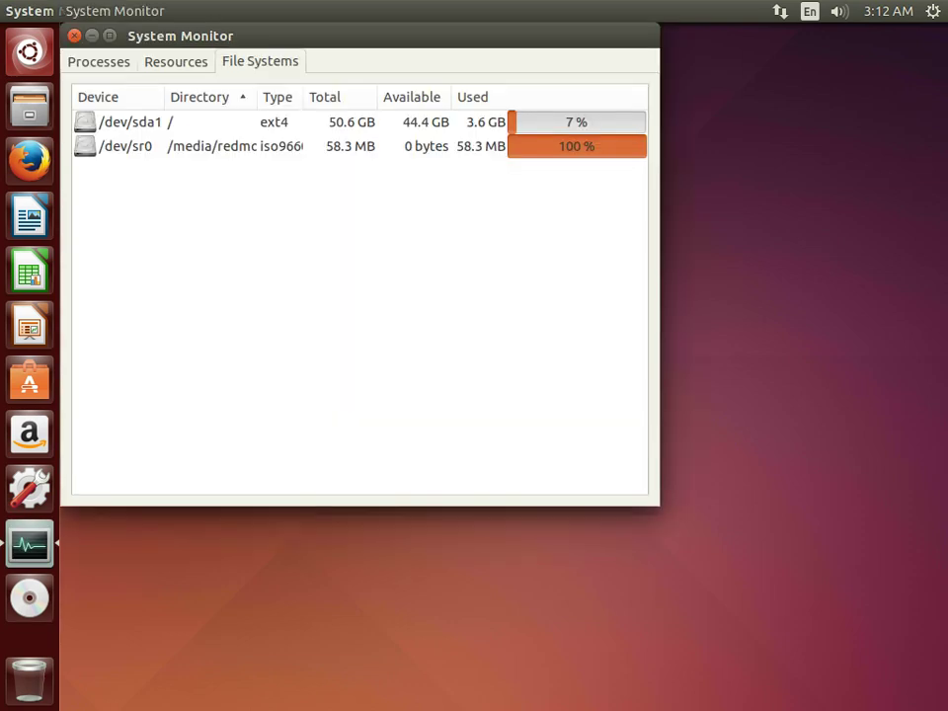
key(alt+1)
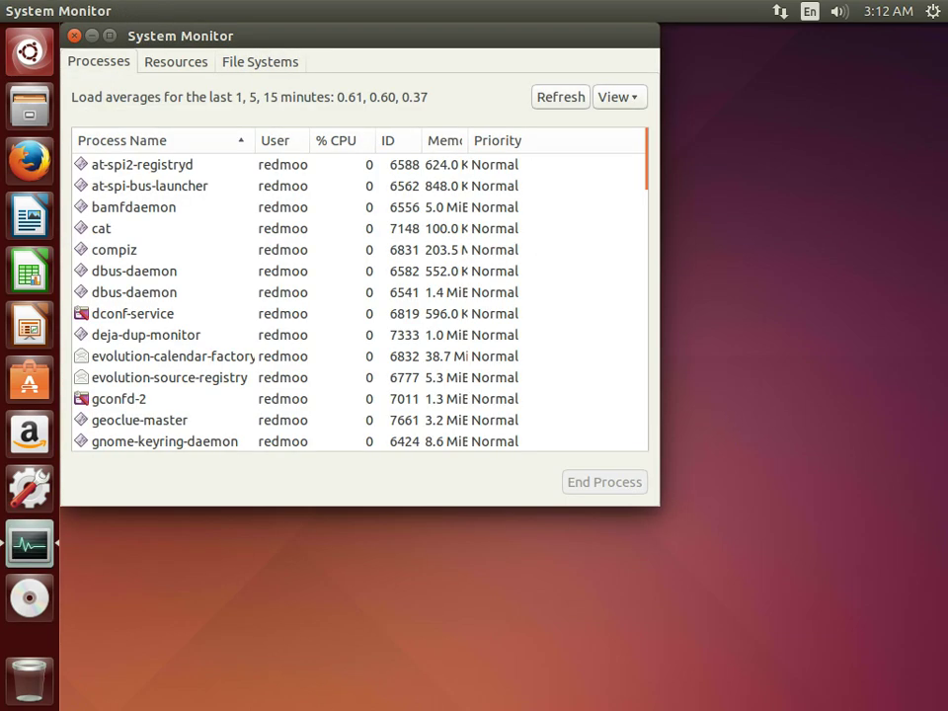
key(Right)
key(Right)
key(Return)
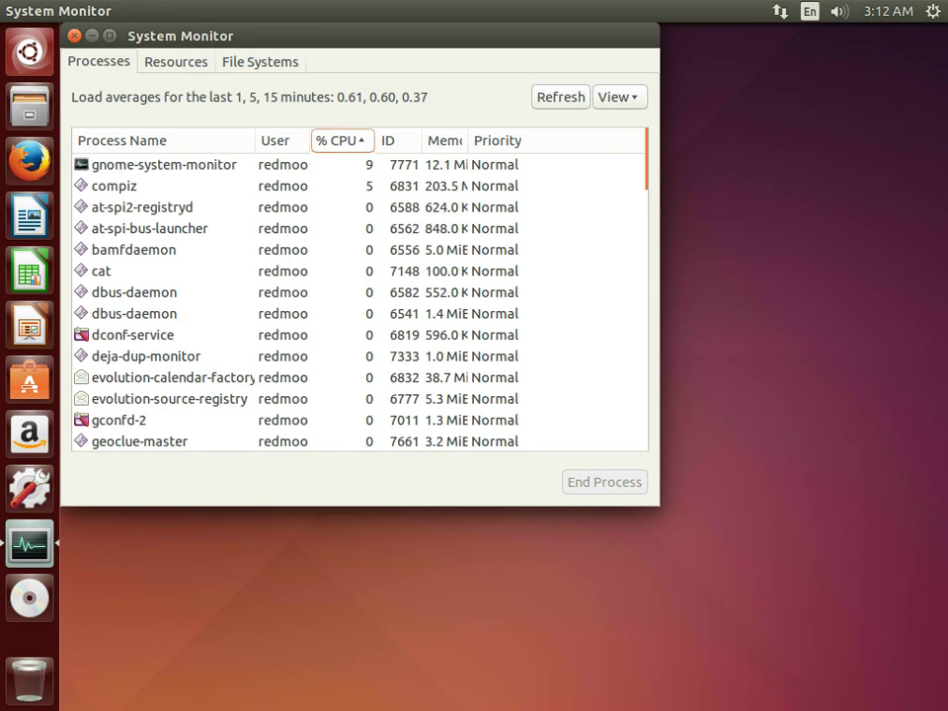
key(ctrl+q)
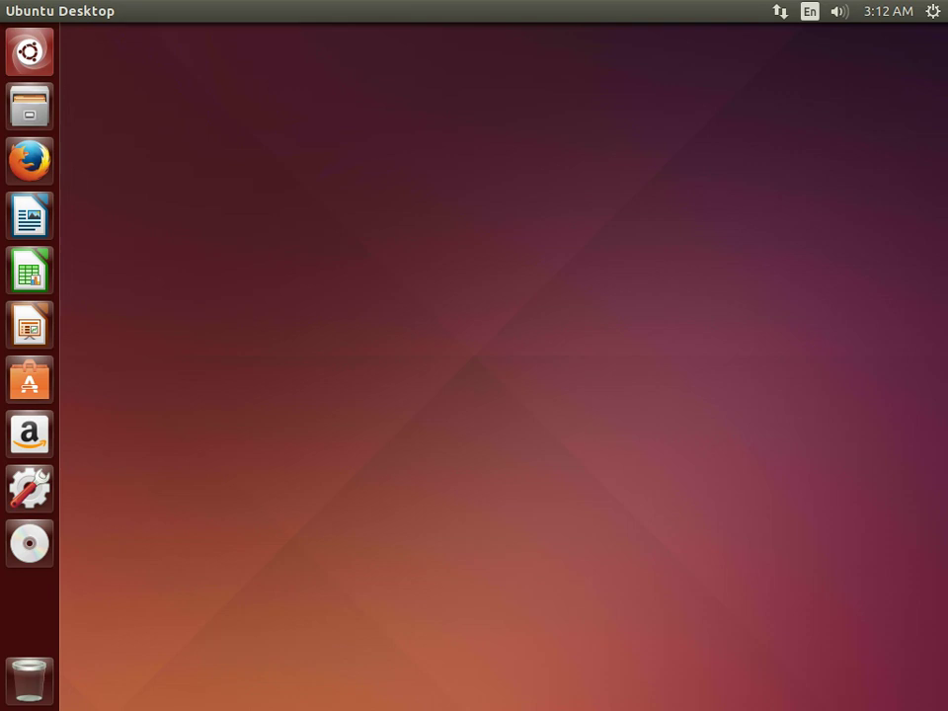
key(super)
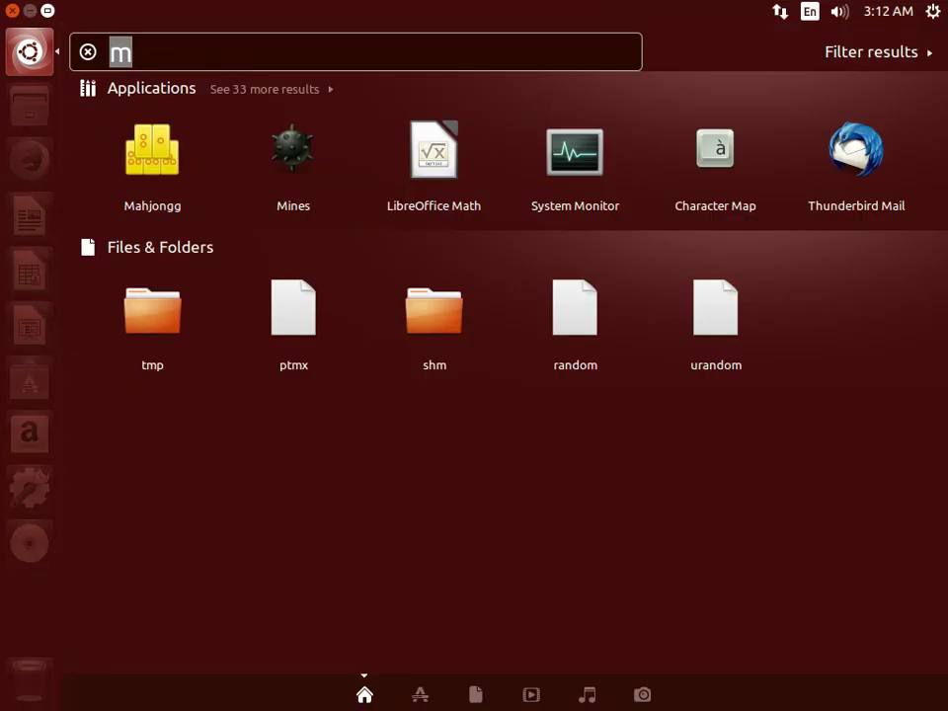
Try Dash searches for 'a', 'b' and 'c', scroll the results, then clear the search.
text(a)
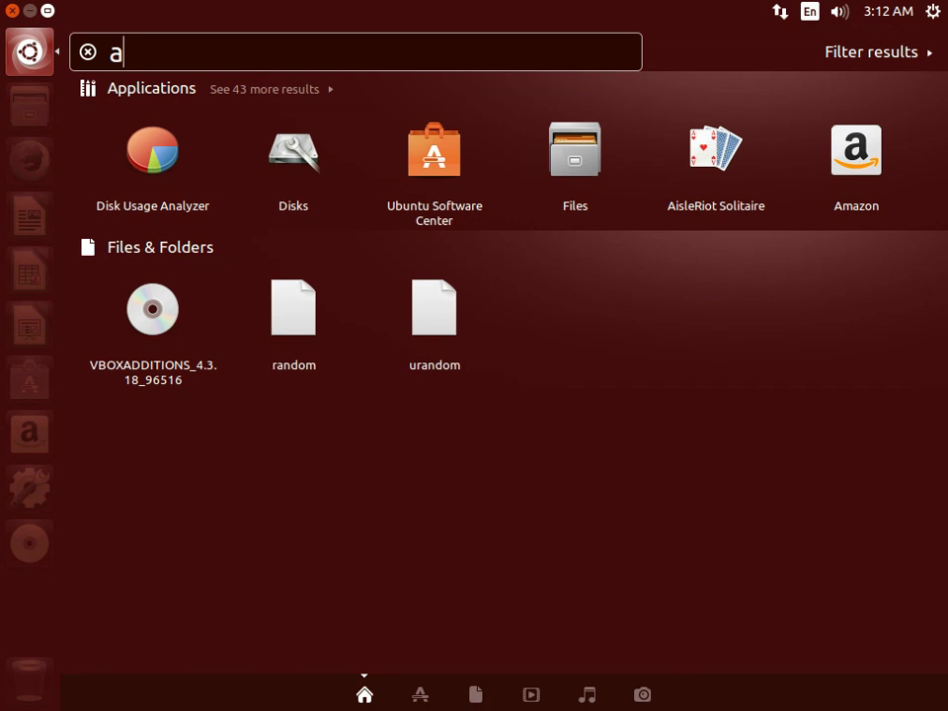
key(BackSpace)
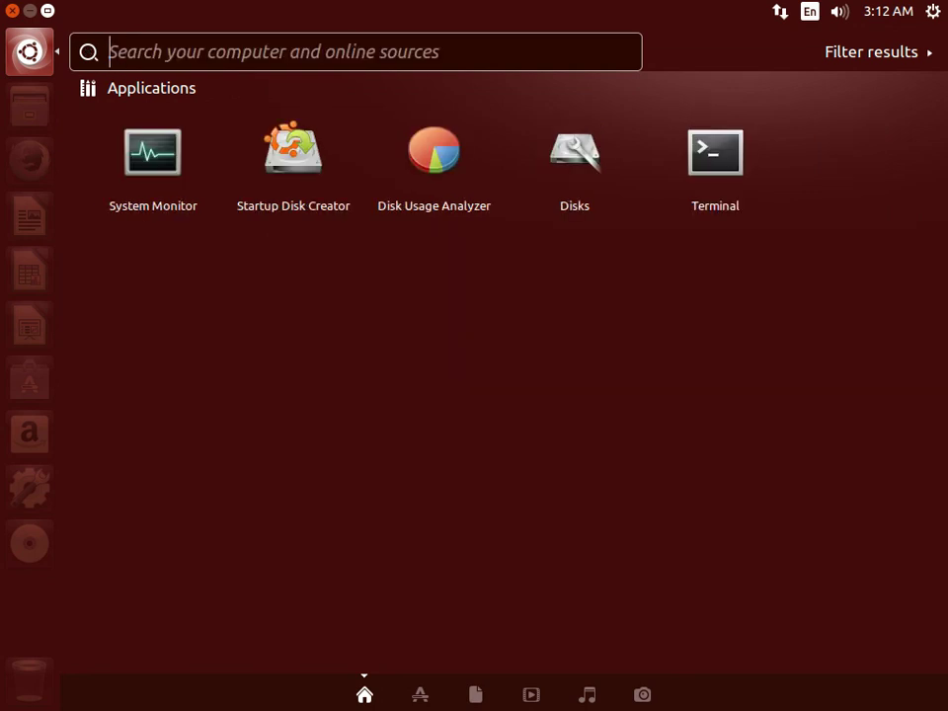
text(b)
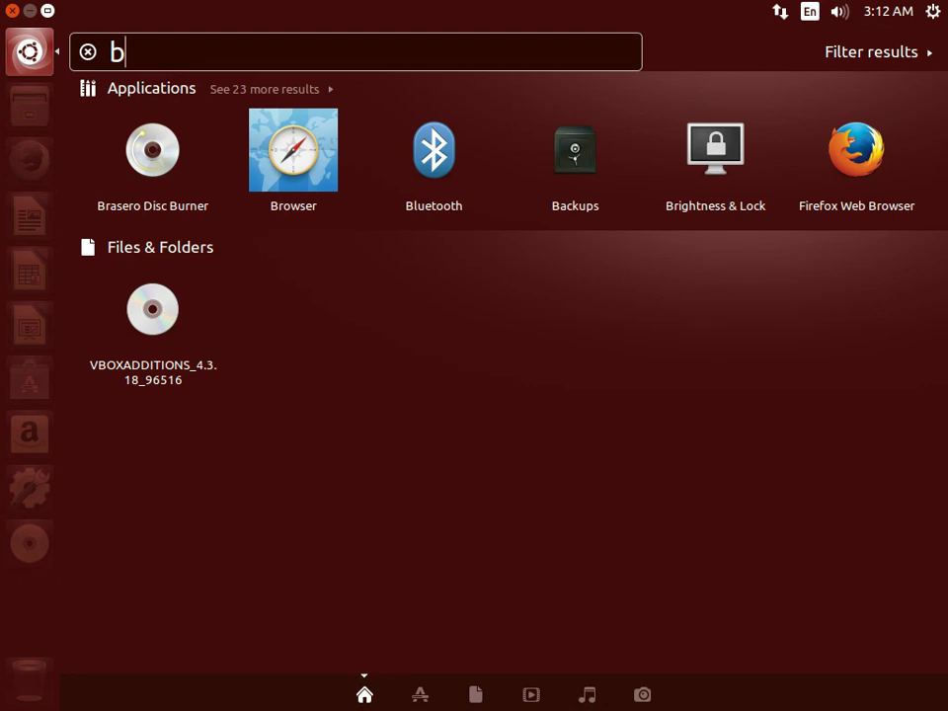
key(BackSpace)
text(c)
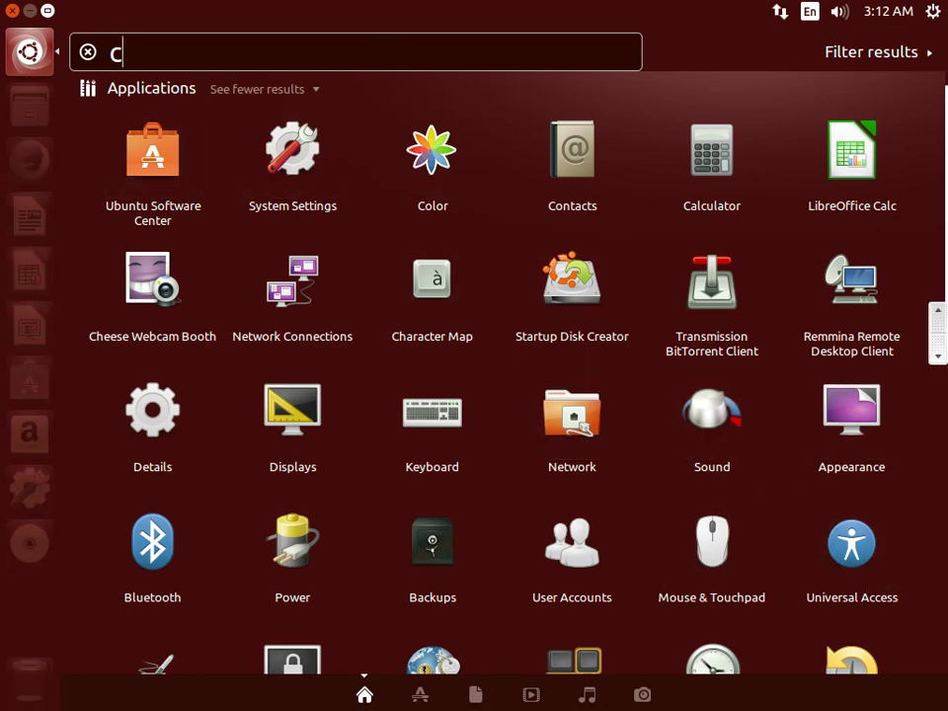
scroll(851, 410, down, 4)
scroll(504, 375, down, 8)
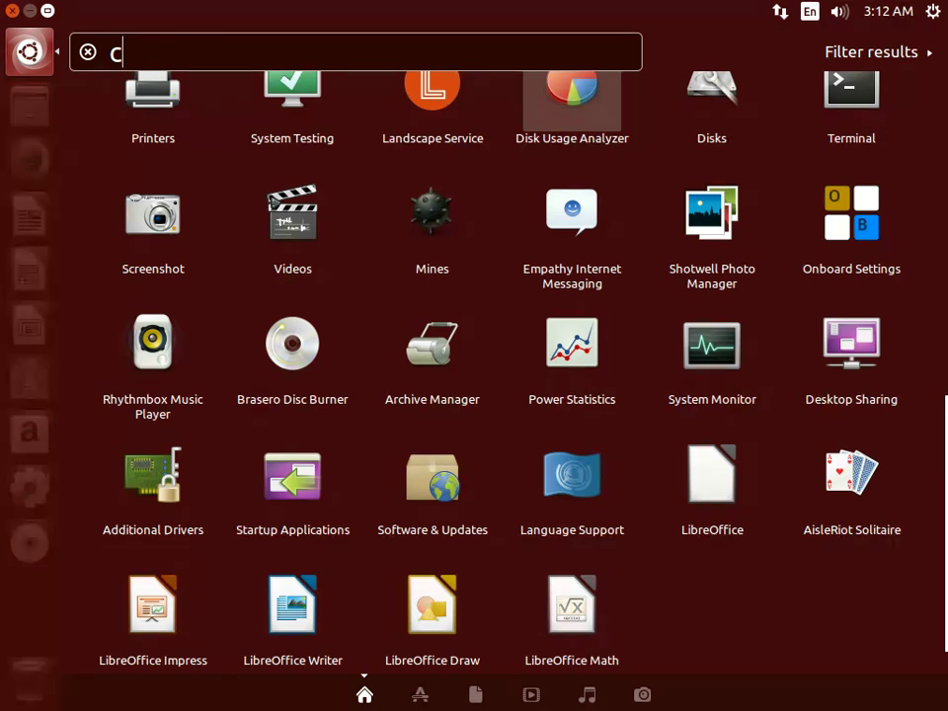
key(BackSpace)
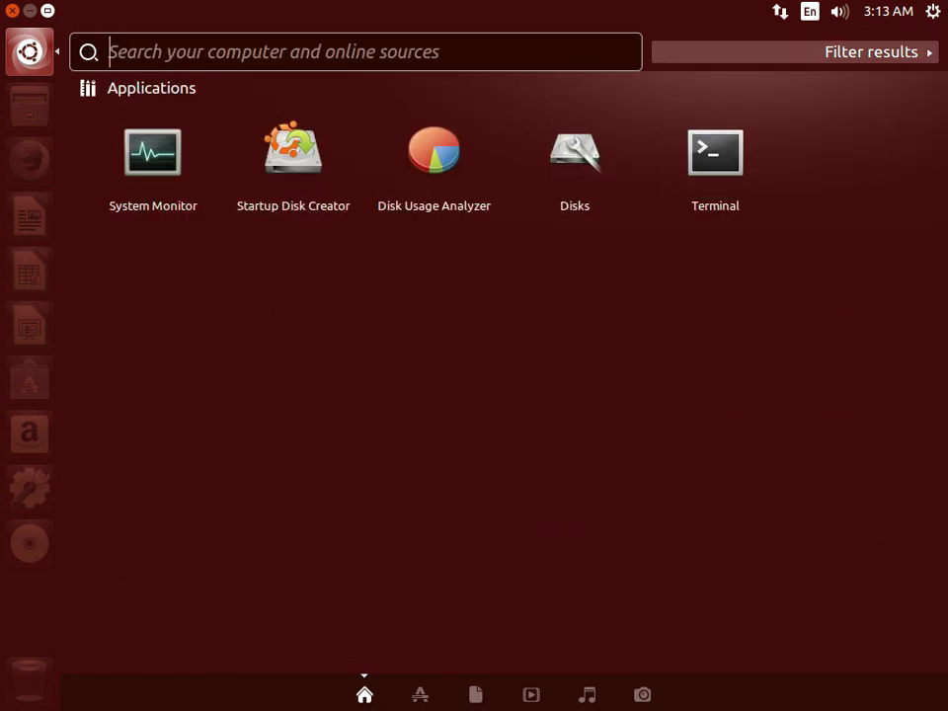
Close the Dash and choose Shut Down… from the session menu.
key(Escape)
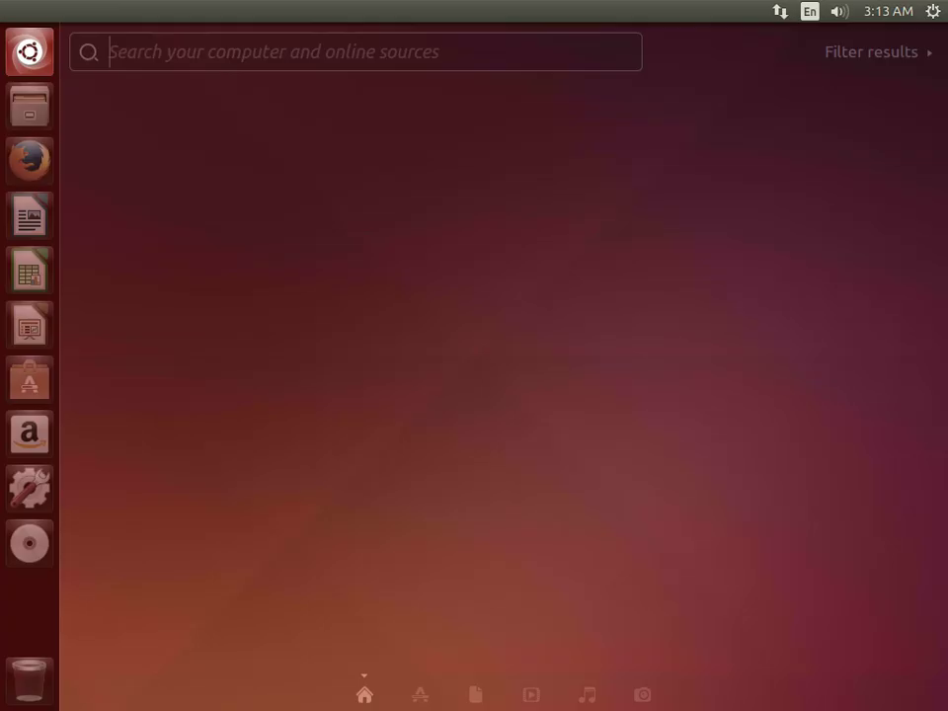
key(F10)
key(Down)
key(Down)
key(Down)
key(Down)
key(Down)
key(Down)
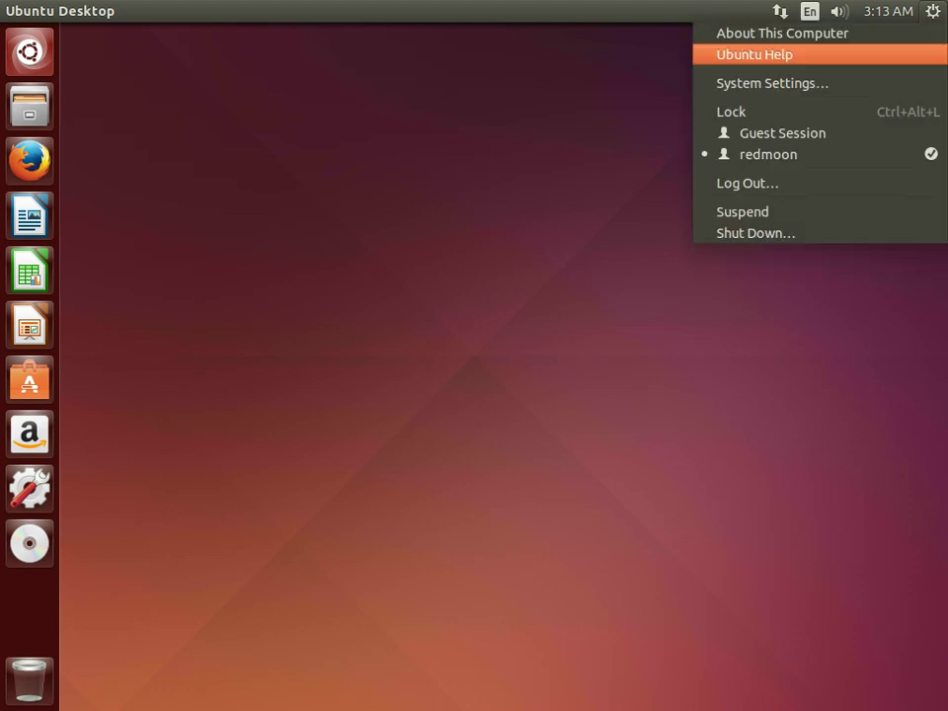
key(Down)
key(Down)
key(Down)
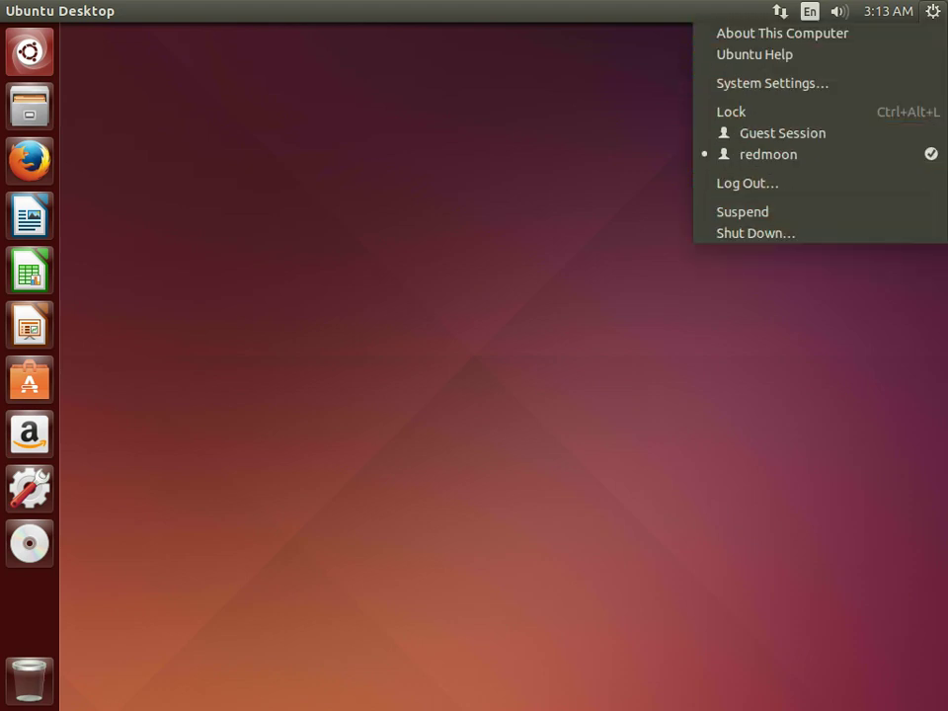
key(Up)
key(Up)
key(Up)
key(Down)
key(Down)
key(Down)
key(Return)
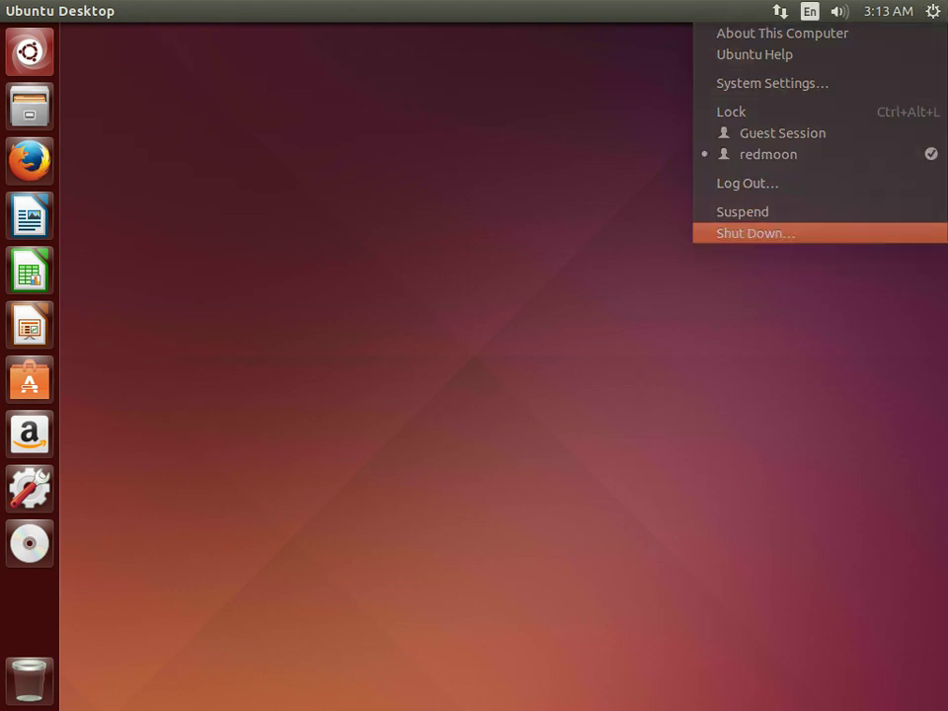
Confirm Shut Down rather than Restart in the confirmation dialog.
key(Left)
key(Right)
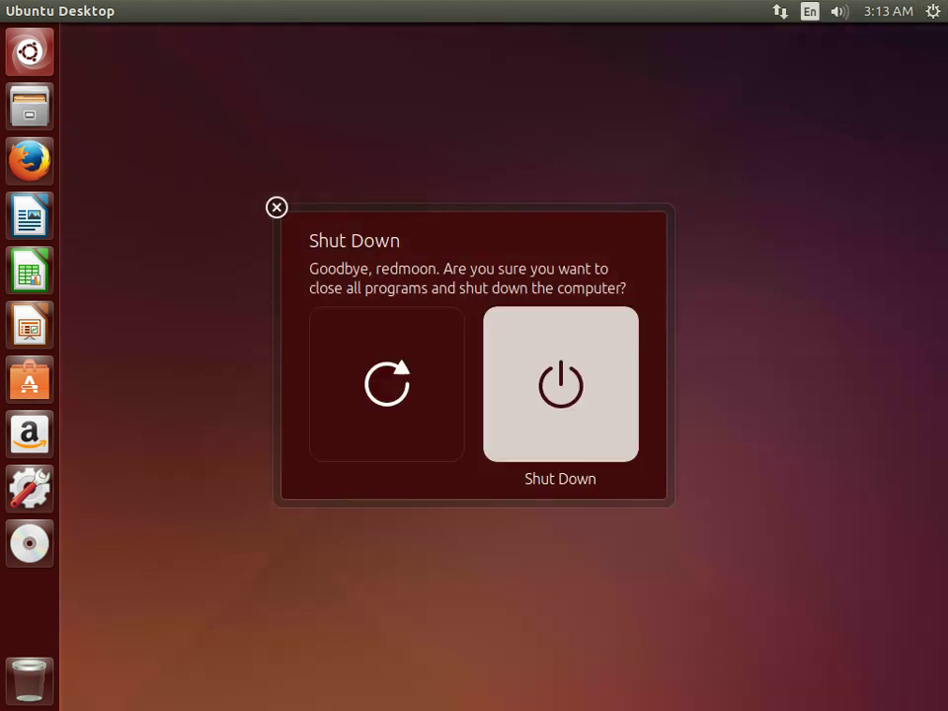
key(Return)
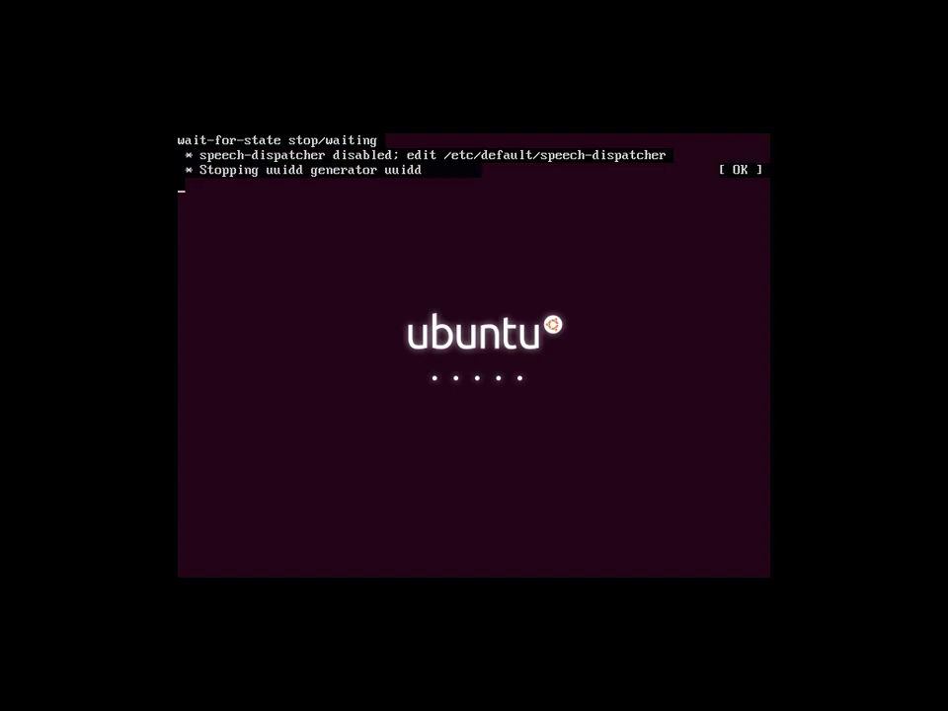